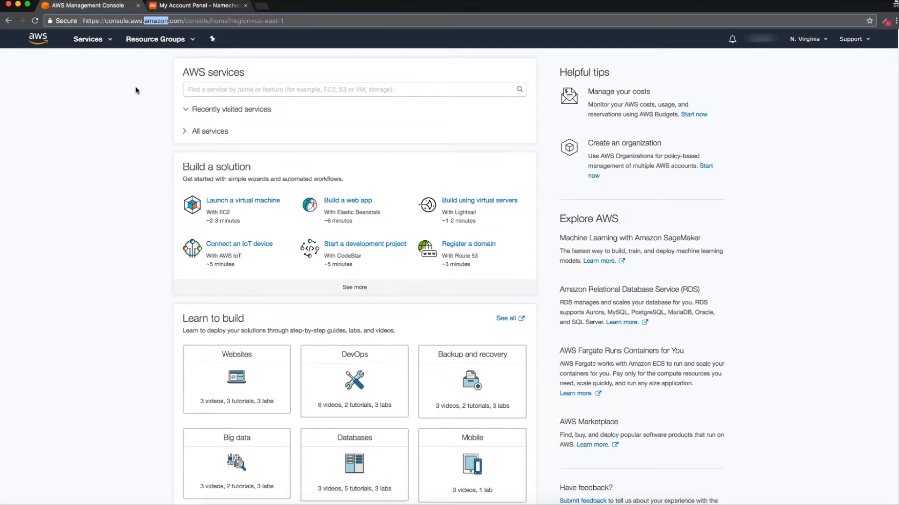
Look over the AWS service list, then check the browserinfo30.xyz domain in the Namecheap account.
click(109, 40)
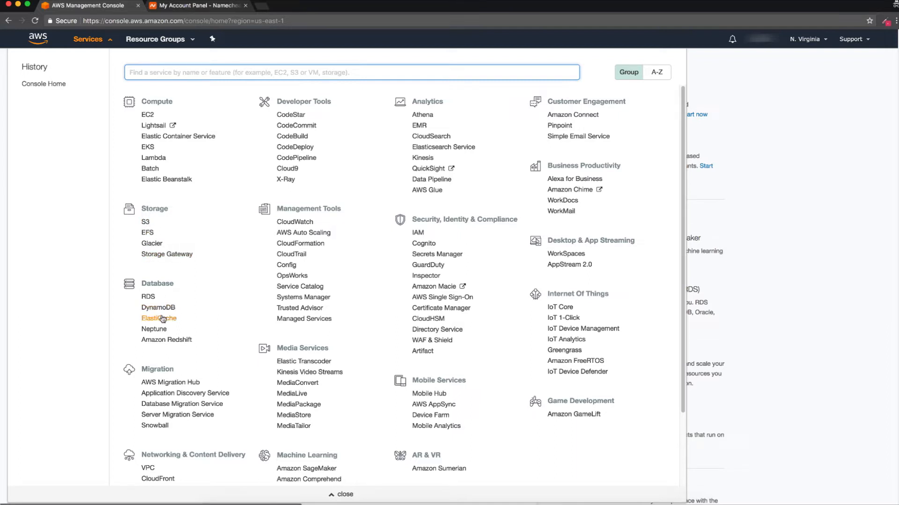
scroll(201, 411, down, 1)
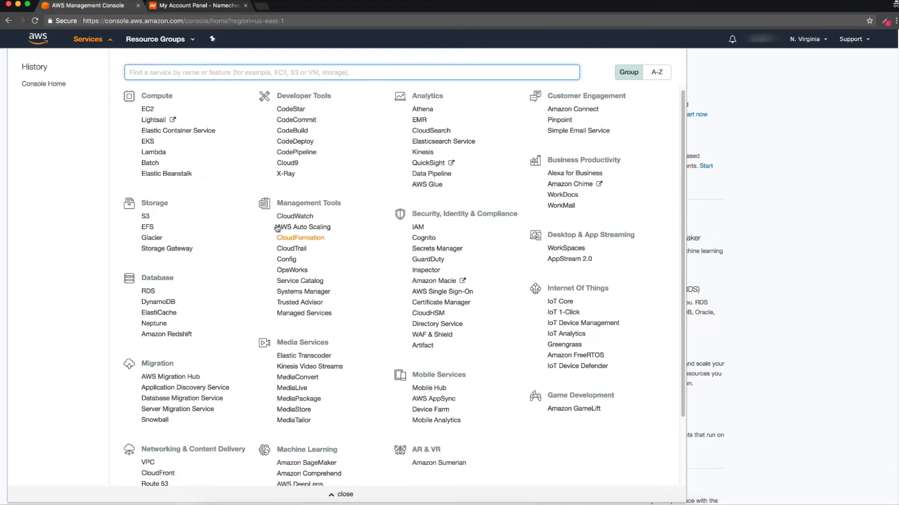
key(ctrl+Tab)
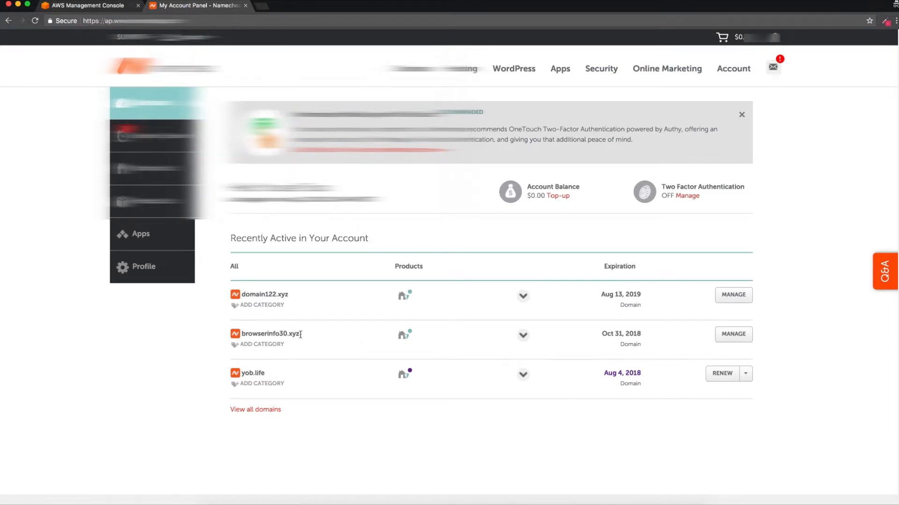
drag(300, 334, 242, 331)
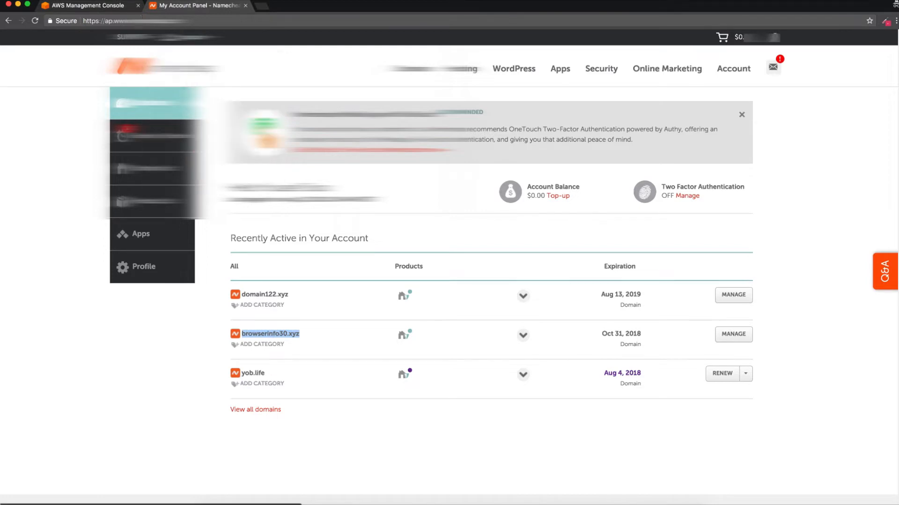
key(super+l)
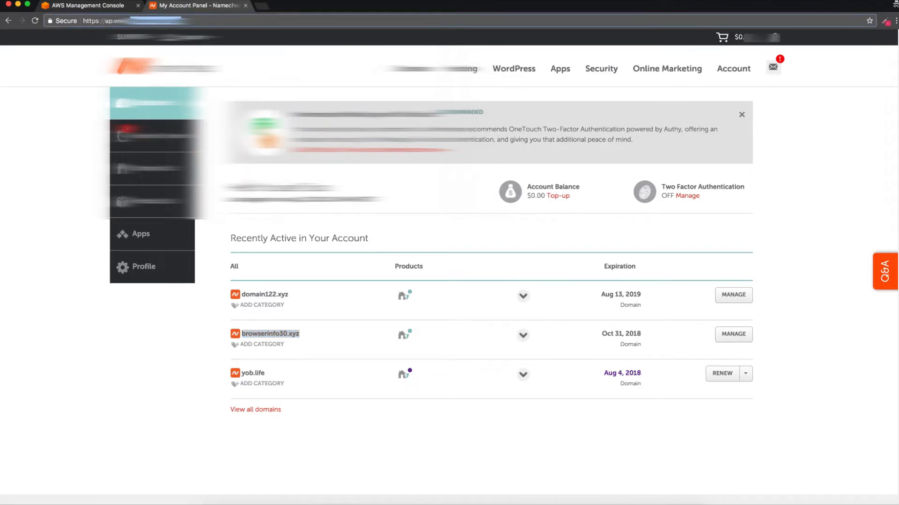
Preview index.html from the lp1 folder on the desktop, and close the preview and the folder window.
click(18, 4)
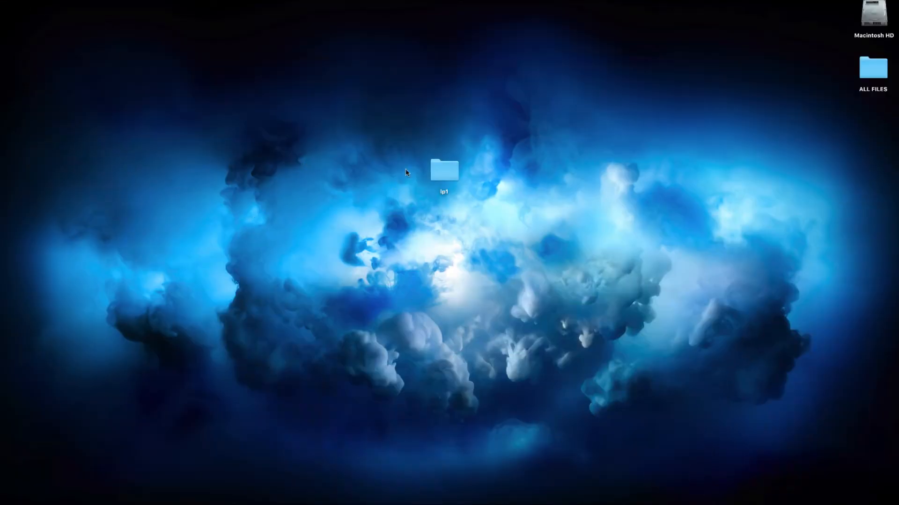
double_click(443, 173)
double_click(352, 128)
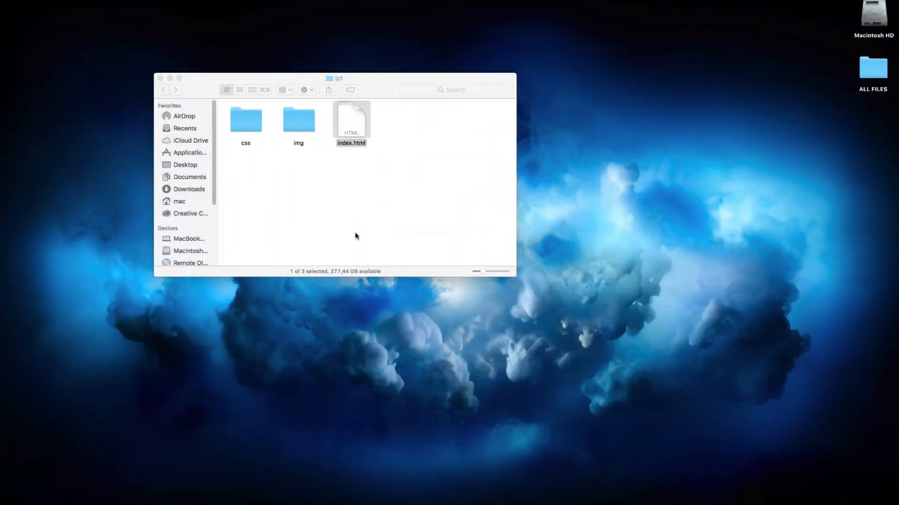
click(9, 5)
click(160, 78)
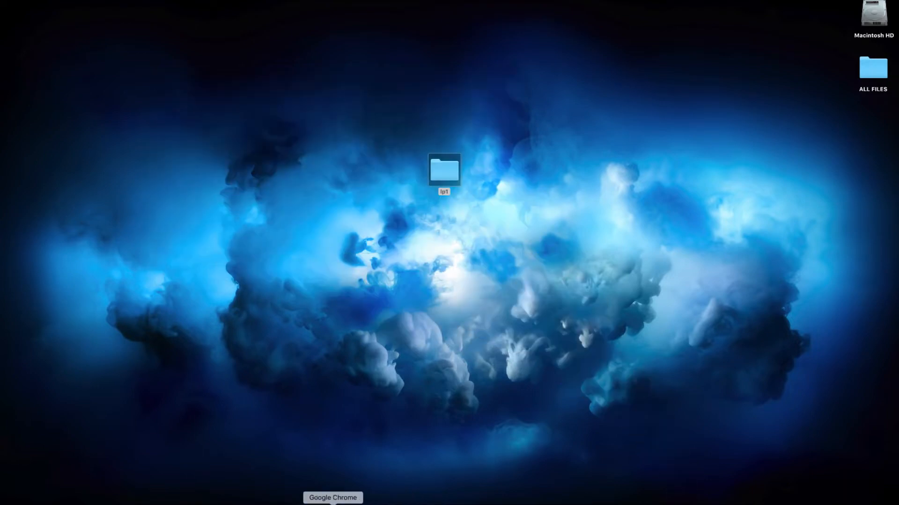
Return to the AWS Management Console in Google Chrome and open the S3 storage service.
click(332, 501)
click(98, 6)
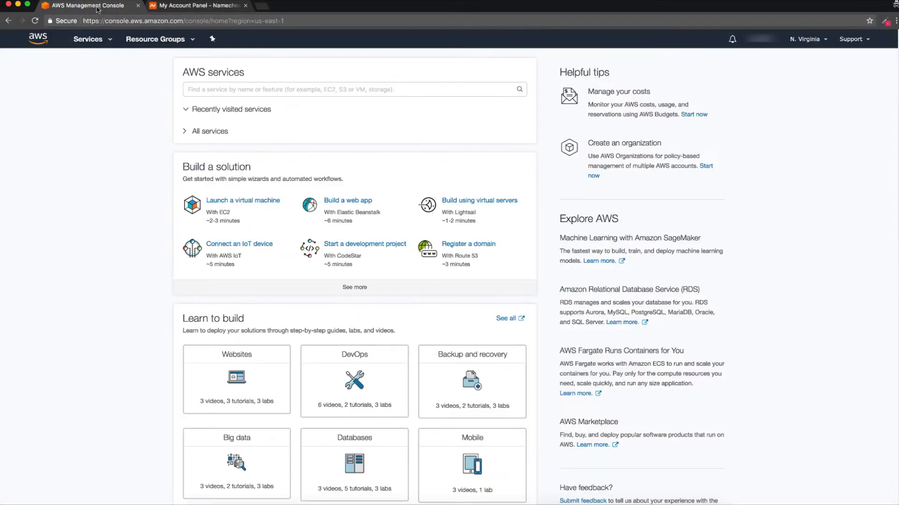
click(98, 45)
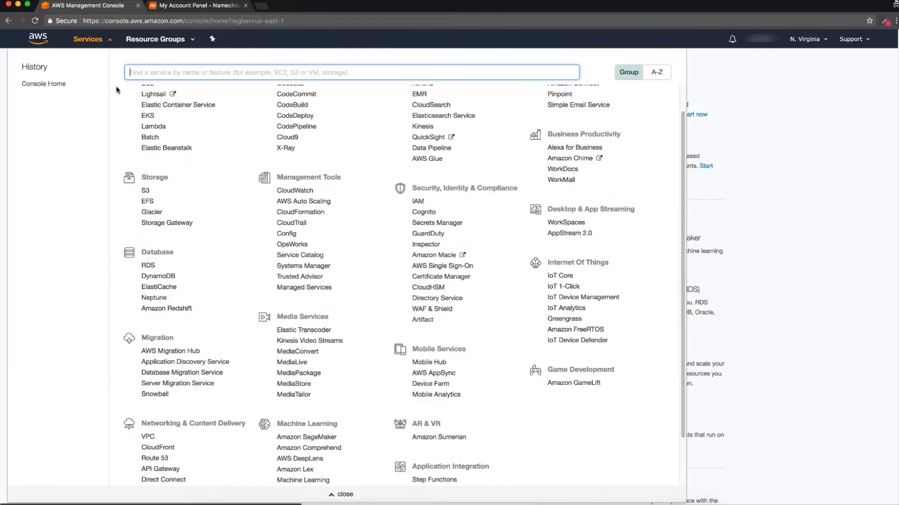
click(147, 201)
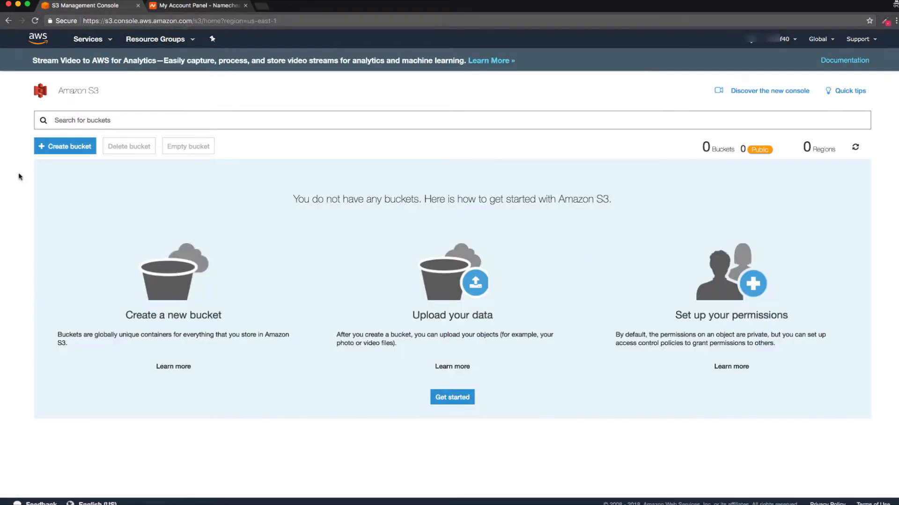
Start a new S3 bucket named backet55, keeping the region US East (N. Virginia), and continue to its options.
click(53, 149)
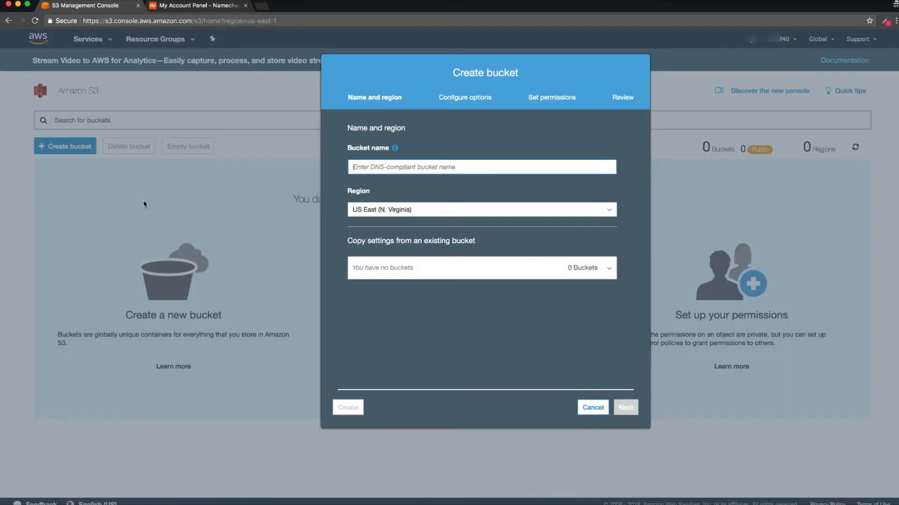
text(backet55)
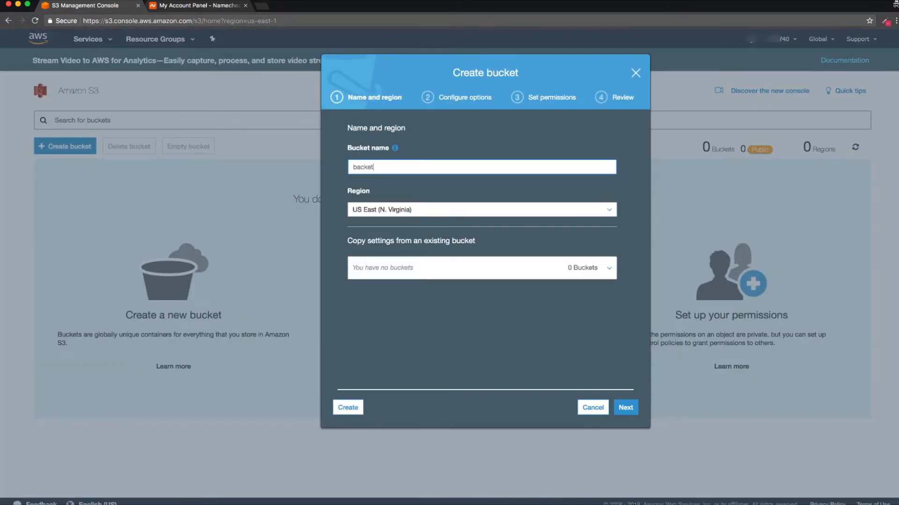
click(428, 209)
scroll(438, 281, up, 1)
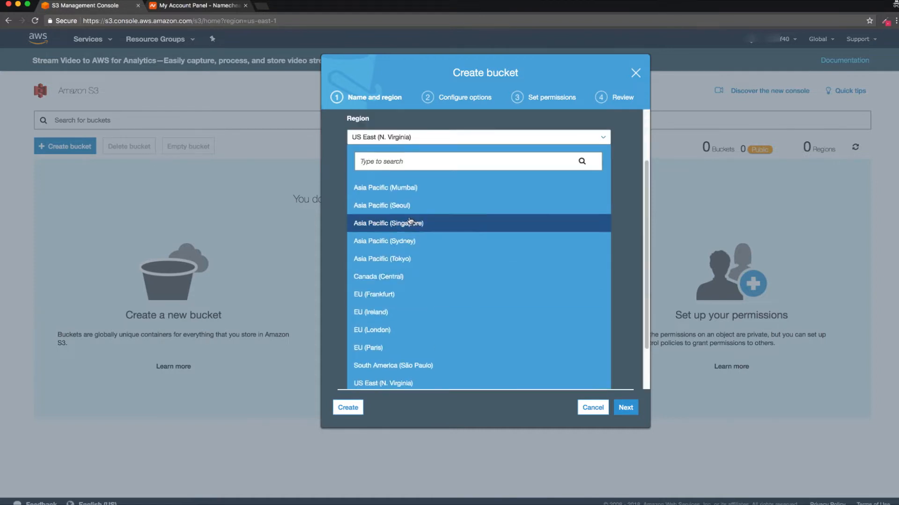
click(625, 250)
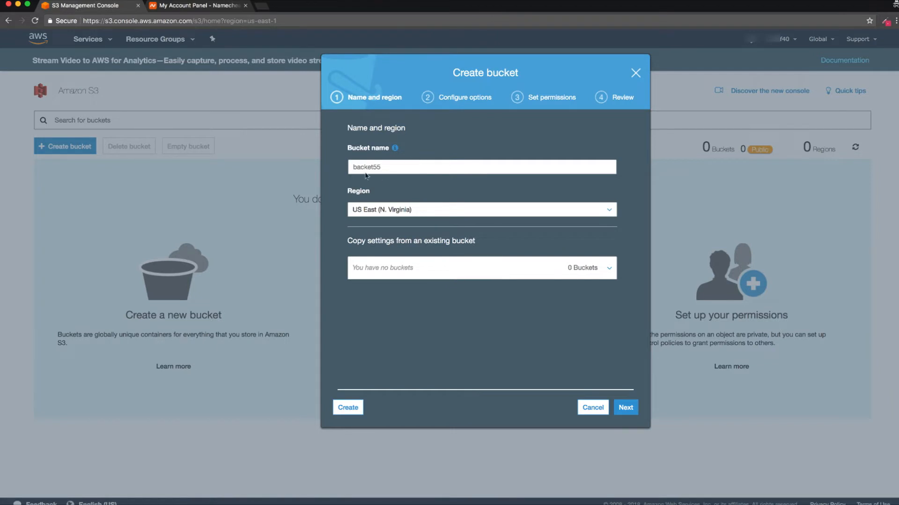
click(625, 408)
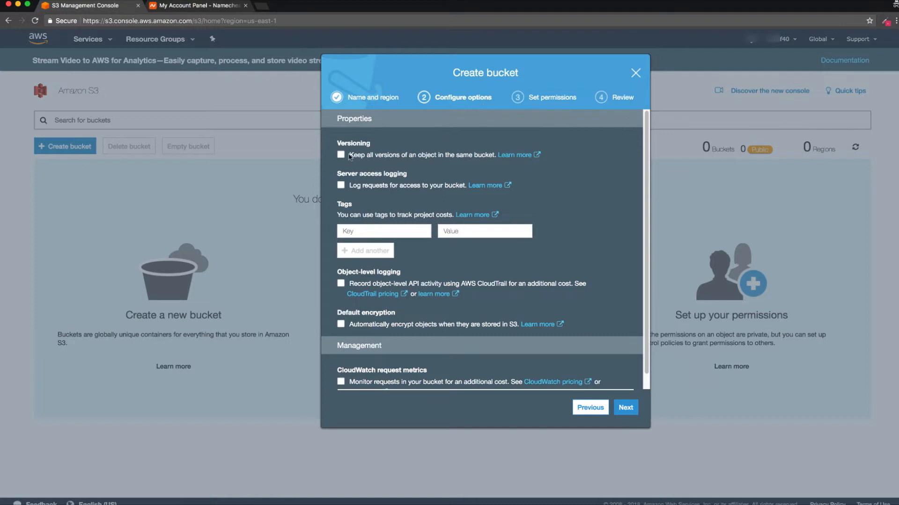
Review the bucket's property and management options, leave them all off, and continue to the permissions.
scroll(355, 300, down, 1)
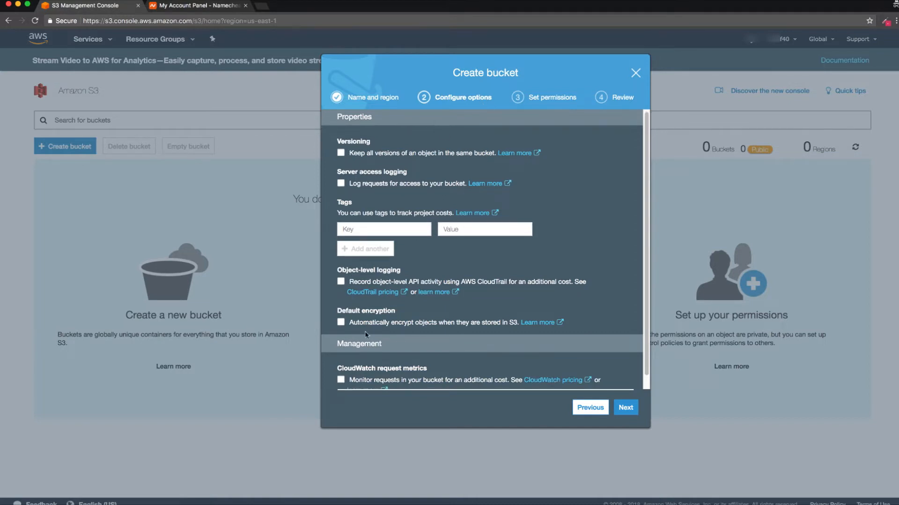
scroll(365, 334, down, 2)
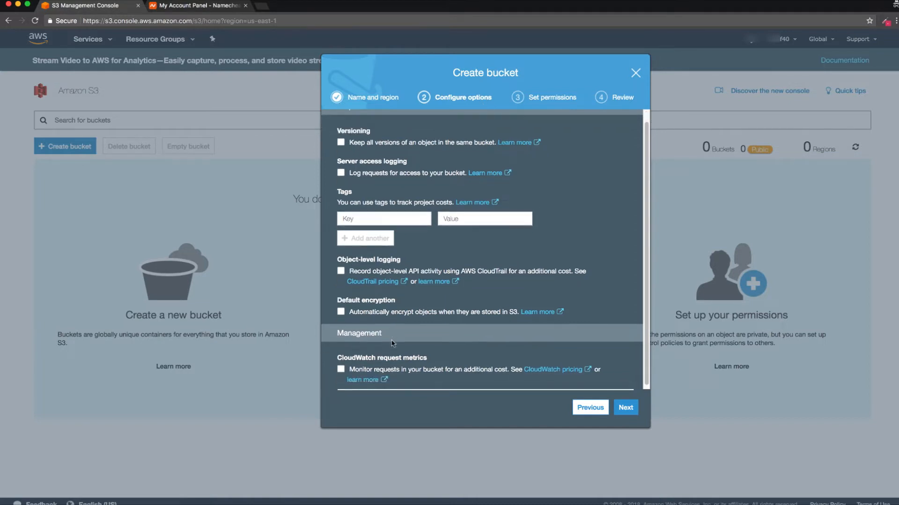
click(625, 408)
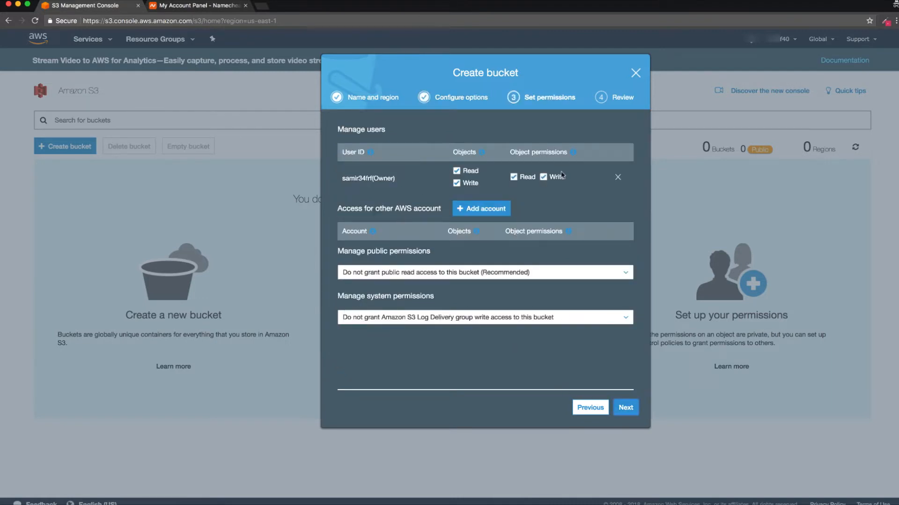
Try granting public read access and Log Delivery group write access to the bucket, review the settings, and go back to the permissions.
click(515, 273)
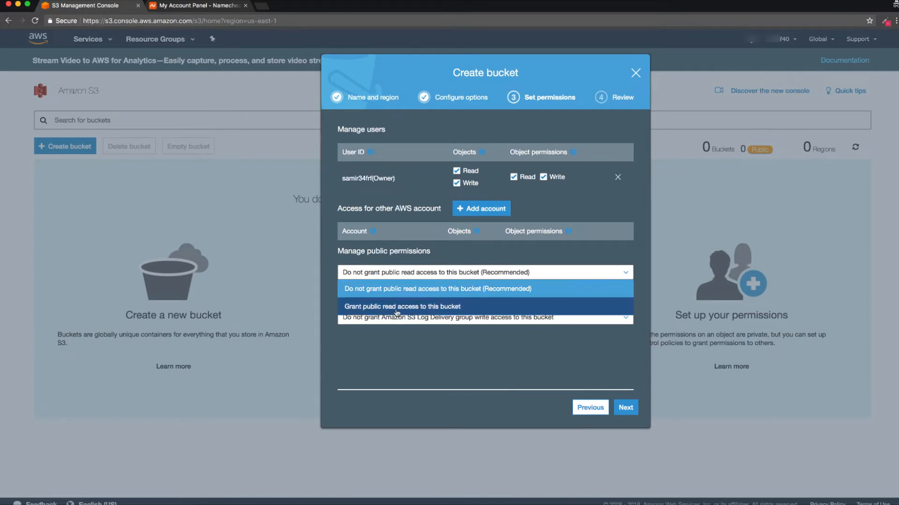
click(445, 307)
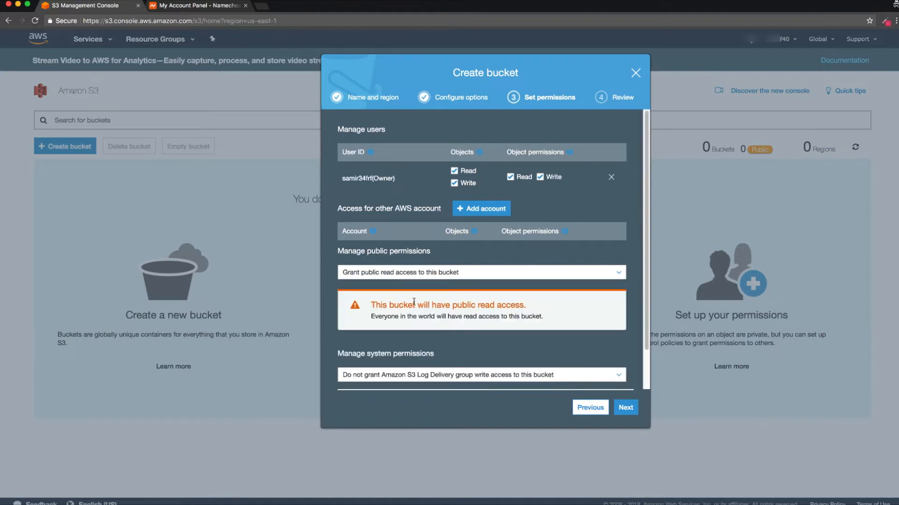
drag(372, 305, 504, 323)
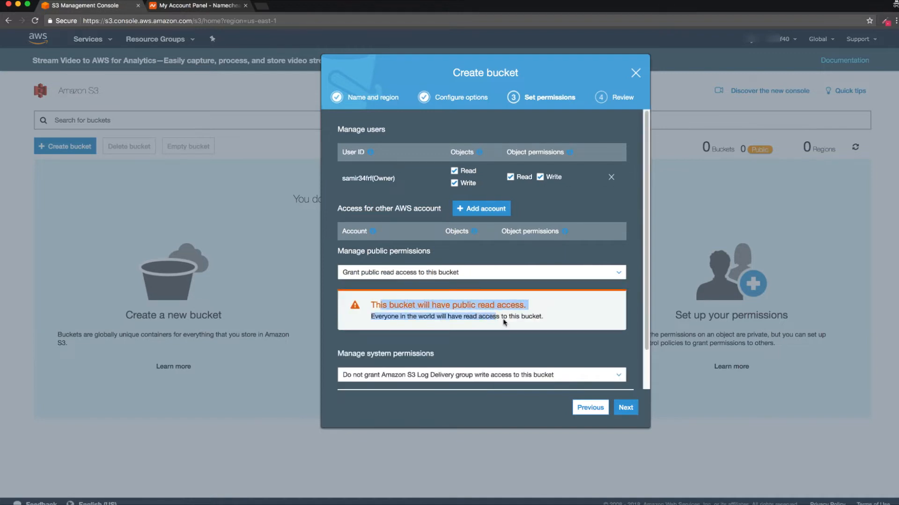
click(473, 375)
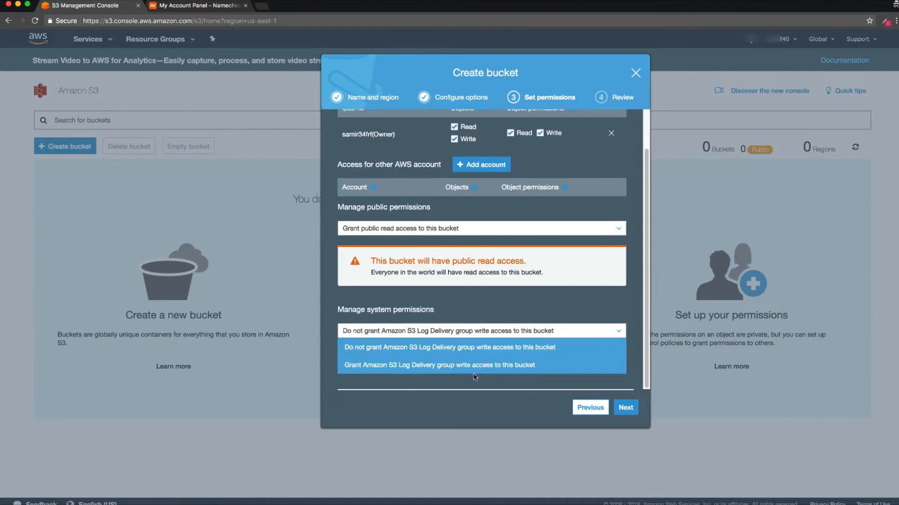
click(402, 367)
click(626, 408)
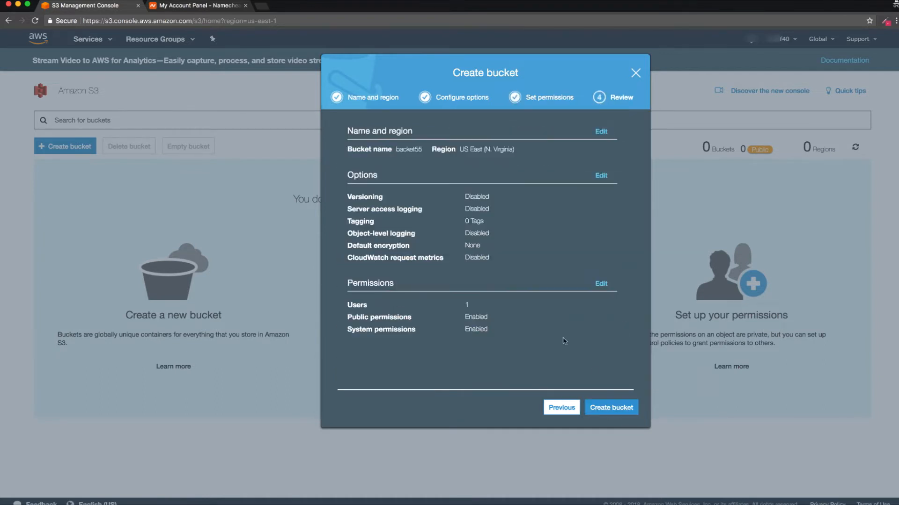
click(561, 407)
Grant the Amazon S3 Log Delivery group write access to the bucket and create backet55.
click(412, 317)
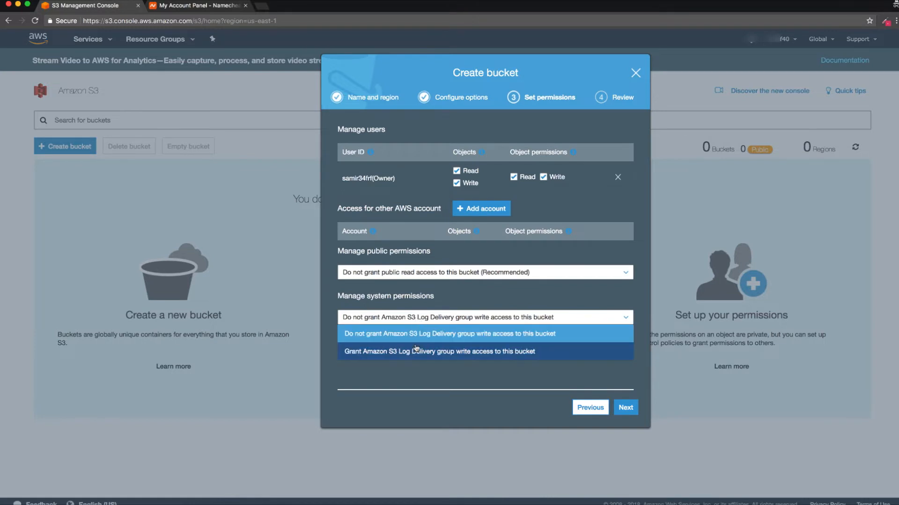
click(411, 356)
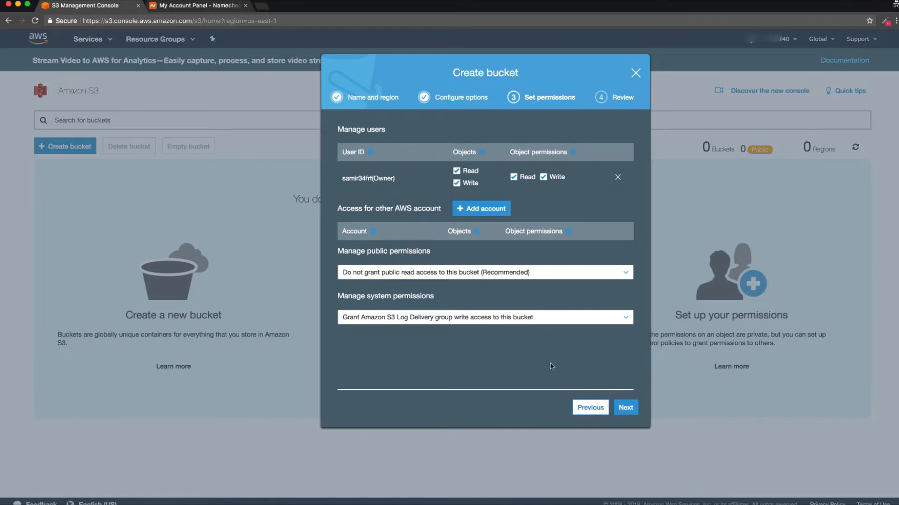
click(626, 408)
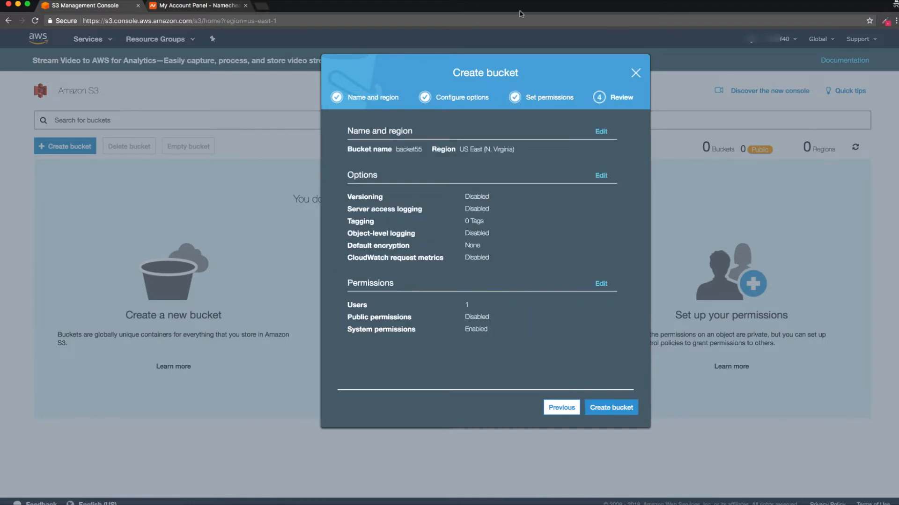
click(613, 412)
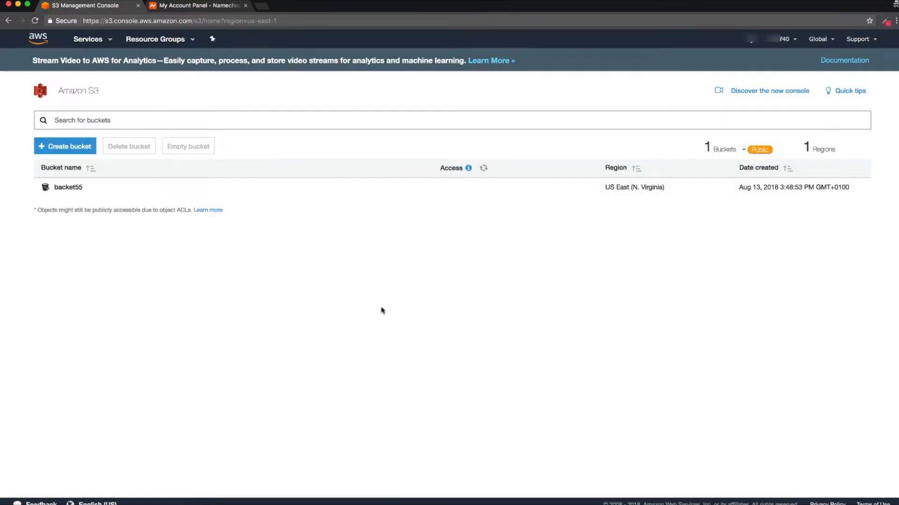
Start an upload in backet55 and arrange the browser window so the lp1 desktop folder is reachable beside it.
click(69, 188)
click(55, 126)
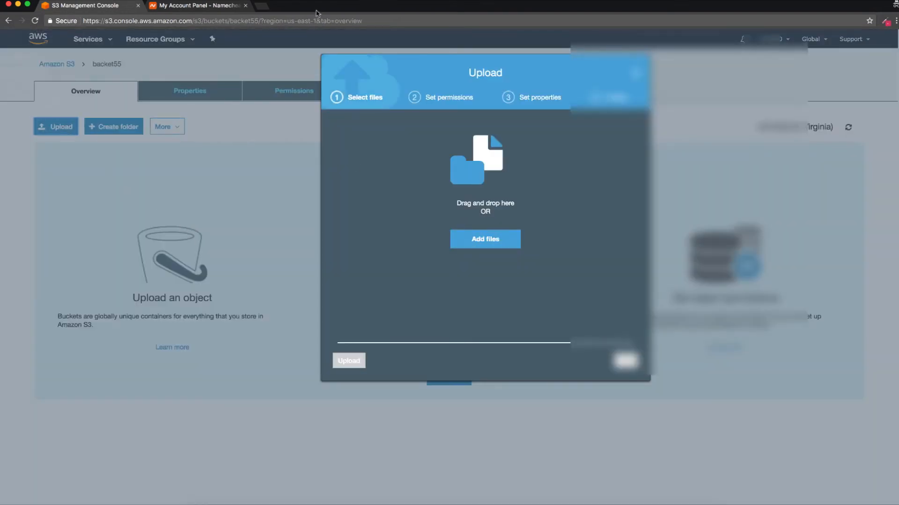
drag(322, 9, 325, 222)
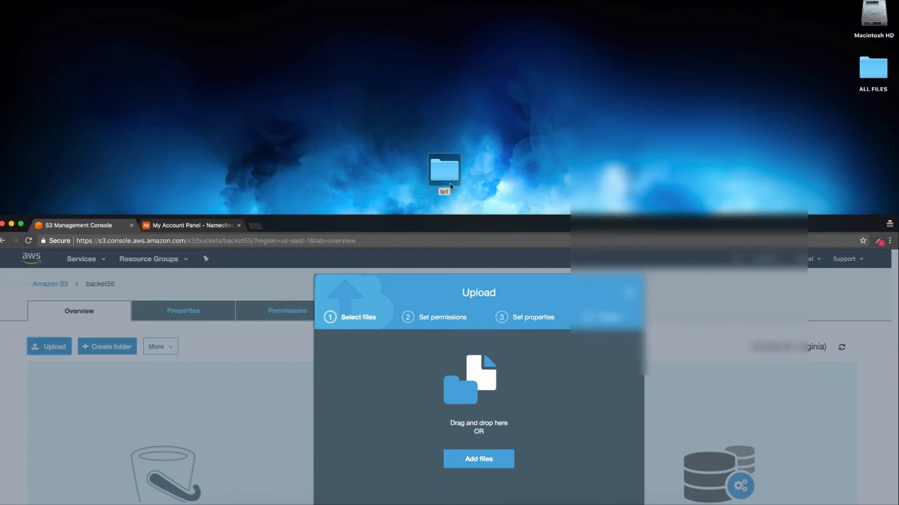
drag(432, 163, 544, 85)
drag(549, 224, 436, 140)
Open the lp1 folder, select its css and img folders and index.html, and set the folder window aside.
double_click(565, 92)
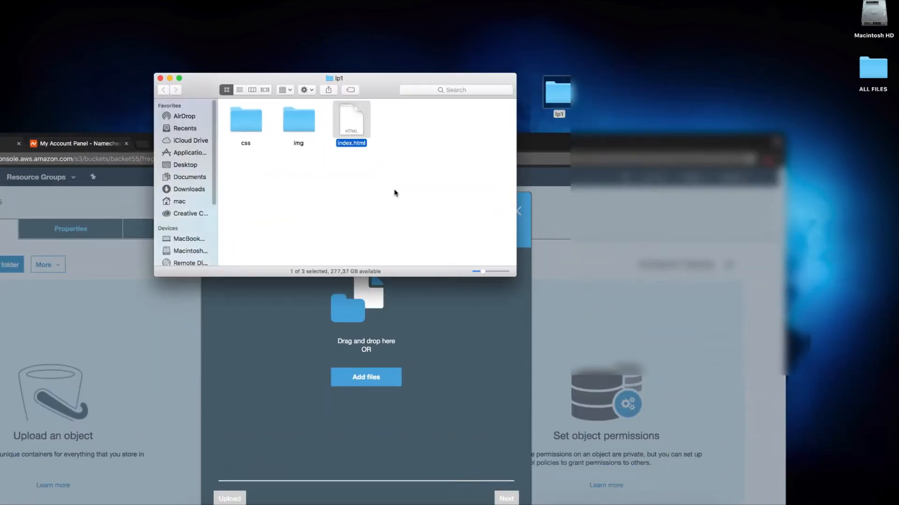
drag(387, 183, 276, 132)
drag(378, 82, 807, 198)
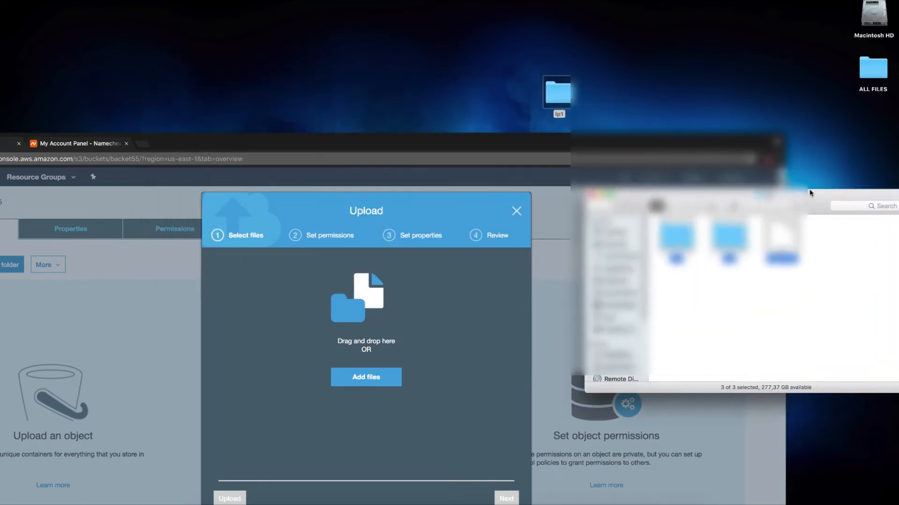
Add the whole lp1 folder from the desktop to the backet55 upload and continue to its permissions.
drag(553, 98, 365, 356)
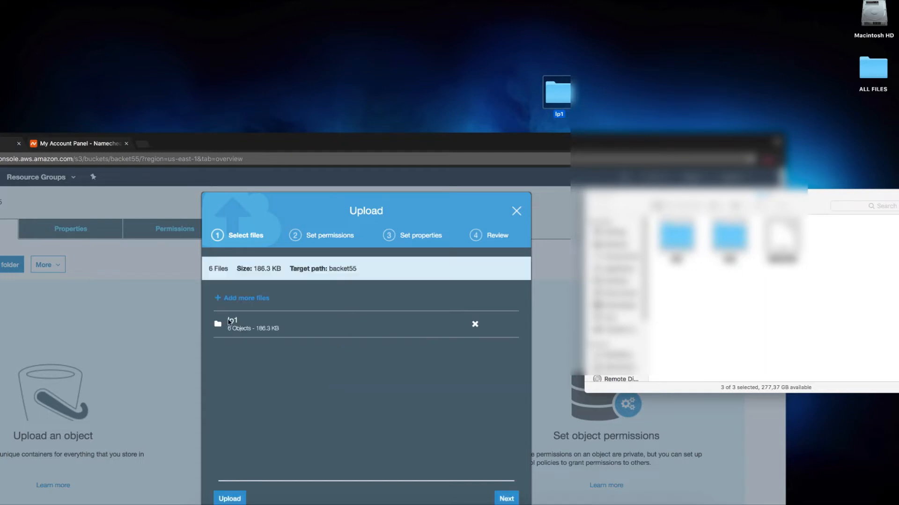
click(505, 499)
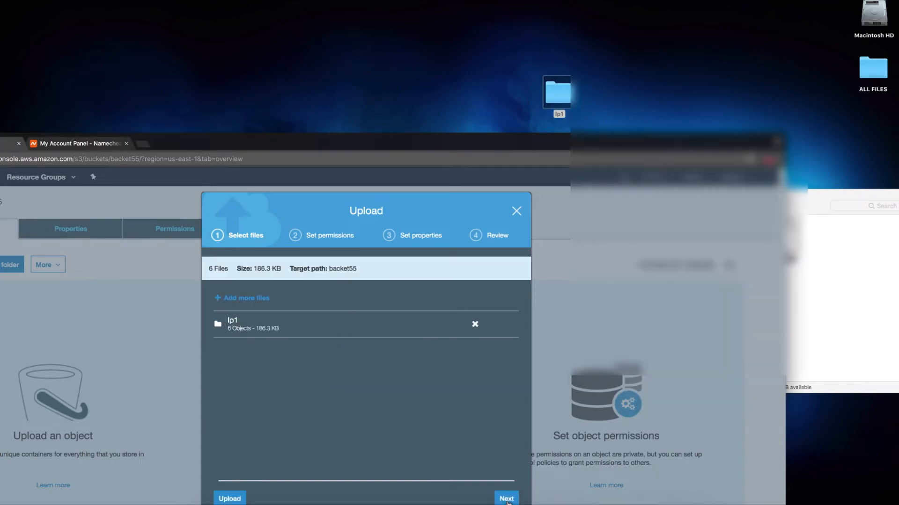
click(505, 500)
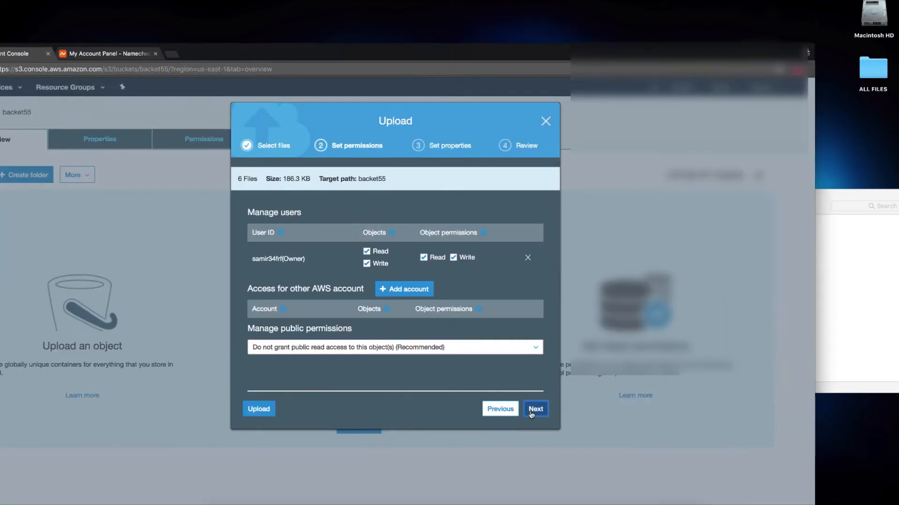
Grant public read access to the objects being uploaded and continue to the upload's properties.
click(333, 351)
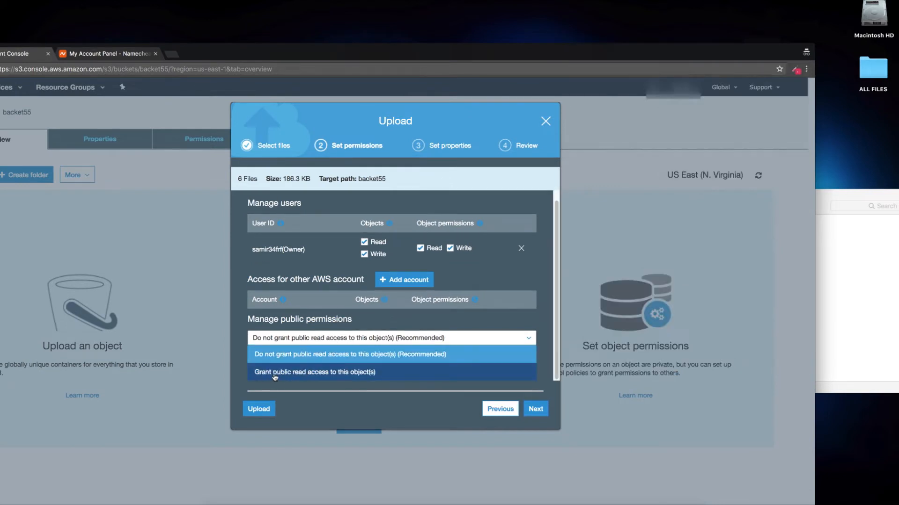
click(373, 373)
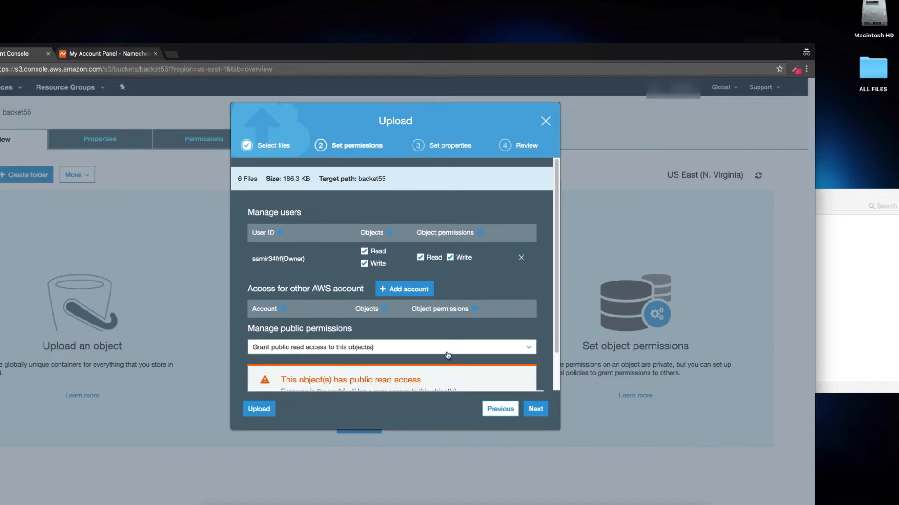
scroll(399, 370, down, 2)
drag(287, 336, 388, 349)
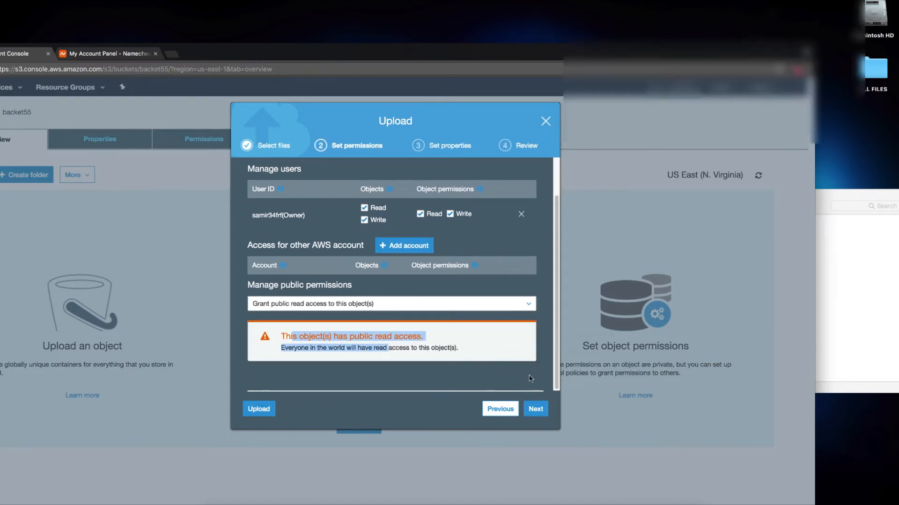
click(539, 410)
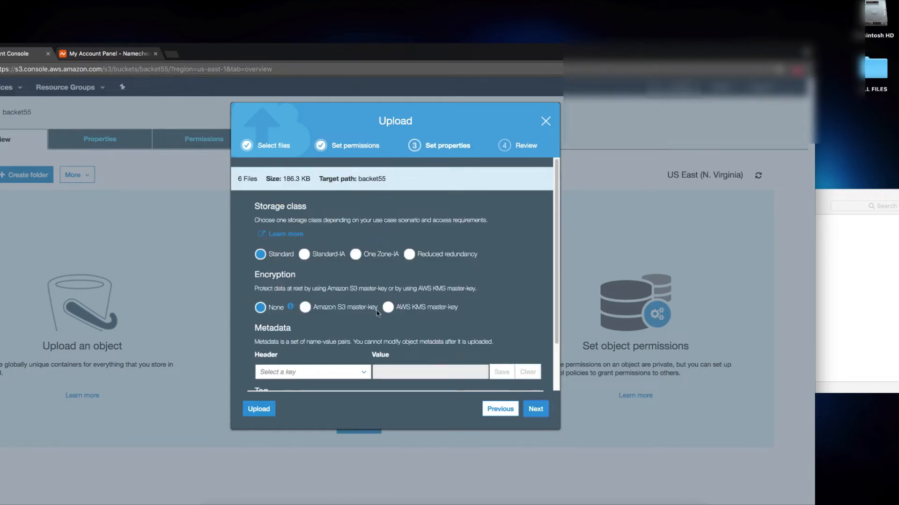
Keep the default Standard storage class and no encryption, complete the upload, and move the browser window back into full view.
scroll(377, 313, down, 2)
click(536, 409)
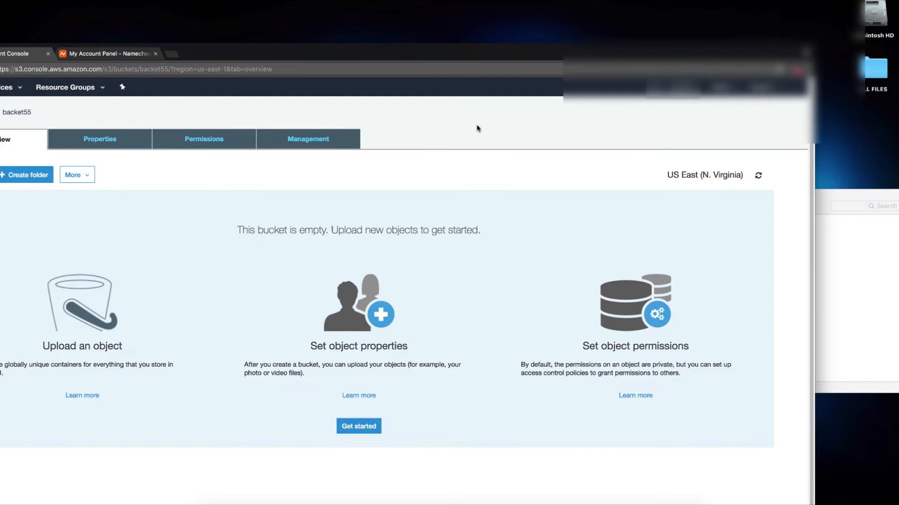
drag(429, 53, 530, 2)
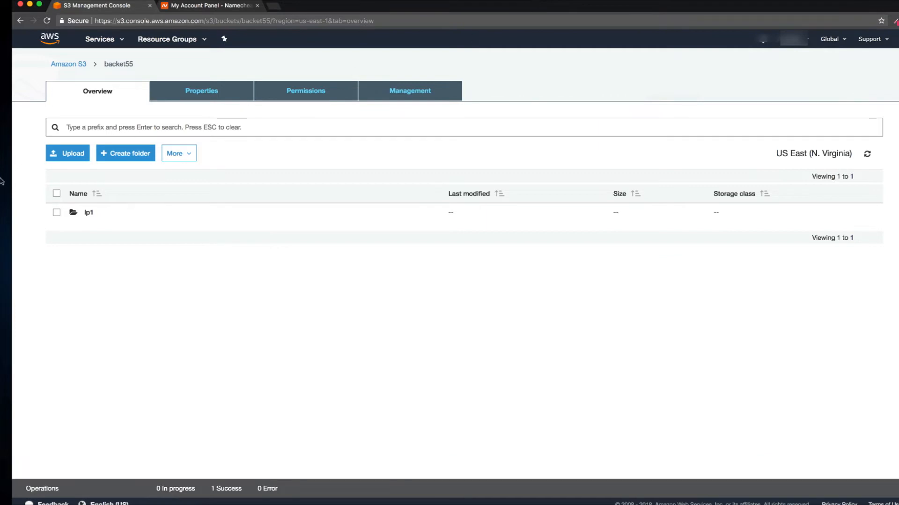
Check the uploaded lp1 folder and its css subfolder, and return to lp1.
click(88, 213)
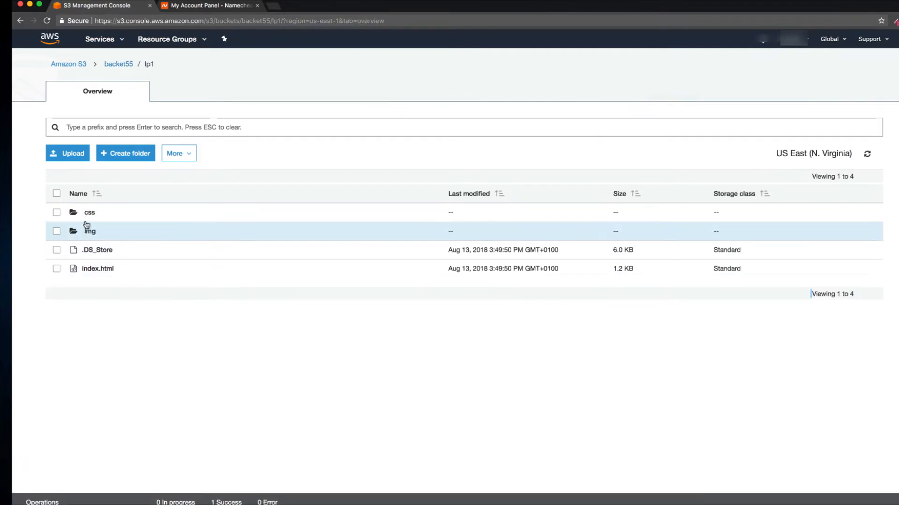
double_click(88, 213)
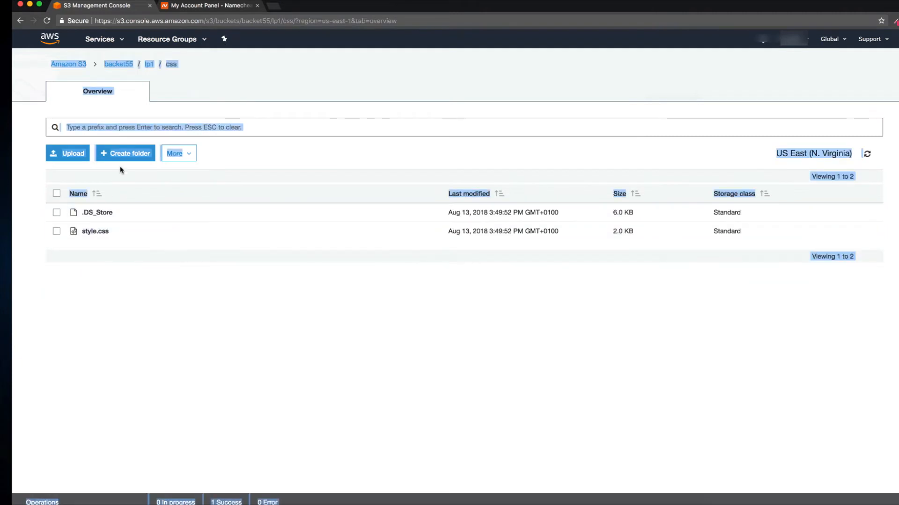
click(149, 65)
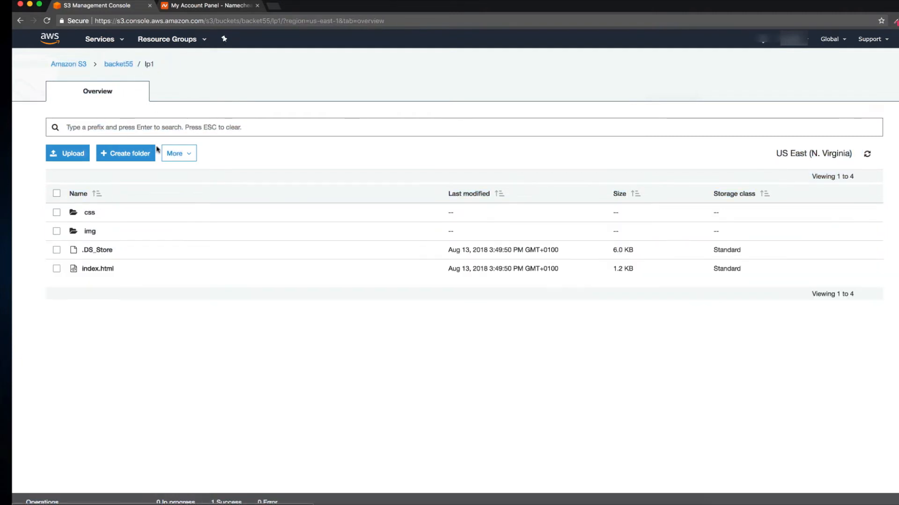
Open the public link of index.html from its object details and review the landing page's headline and image.
click(97, 269)
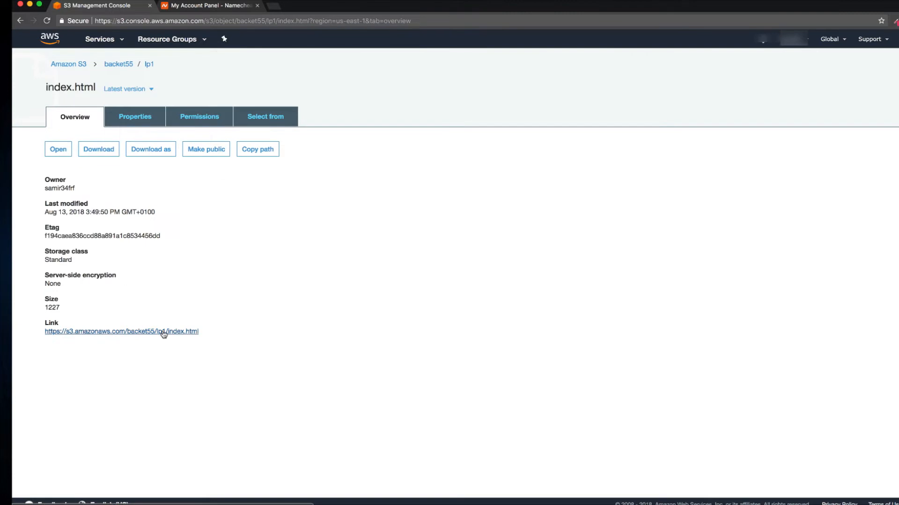
click(161, 331)
click(210, 7)
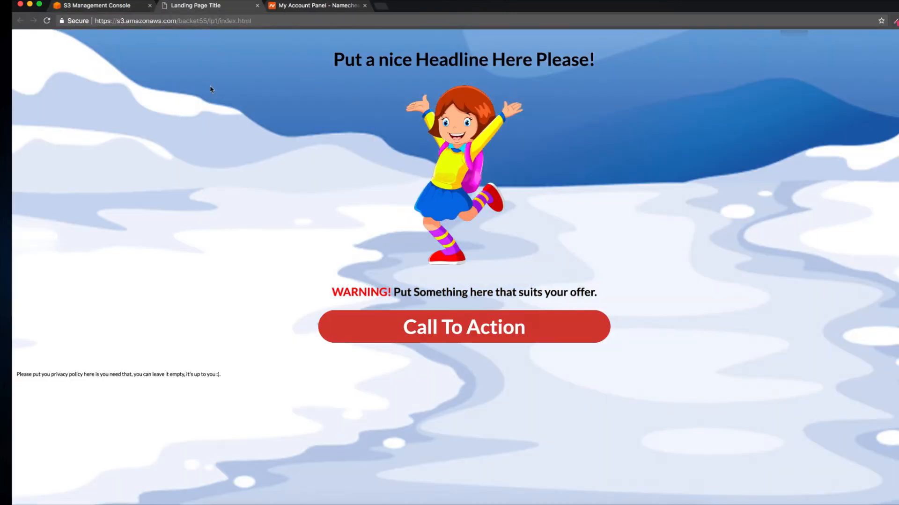
drag(402, 60, 560, 310)
click(513, 225)
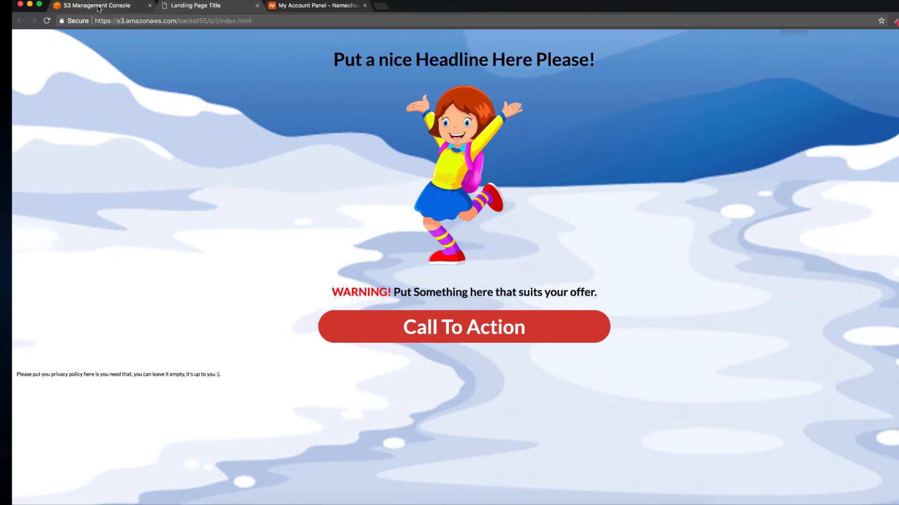
Compare the landing page's s3.amazonaws.com address with the domains in the Namecheap account, and return to the S3 console.
double_click(137, 21)
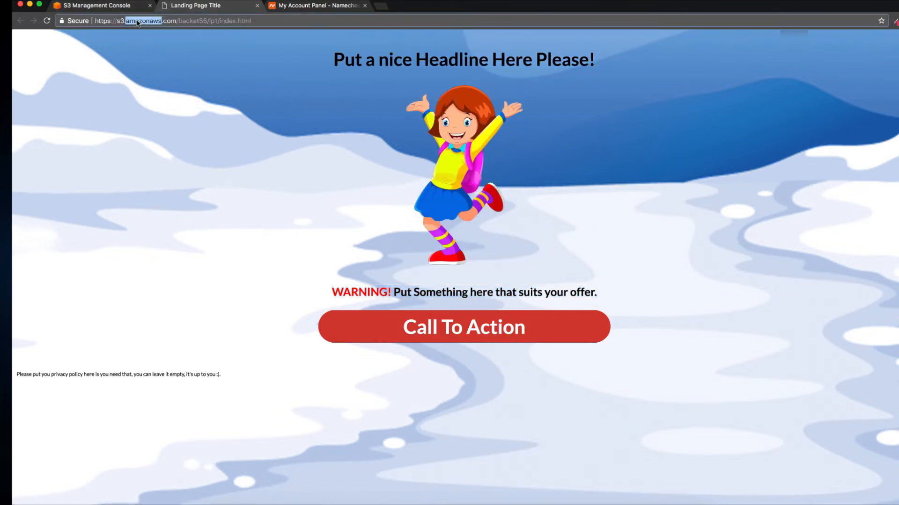
click(318, 6)
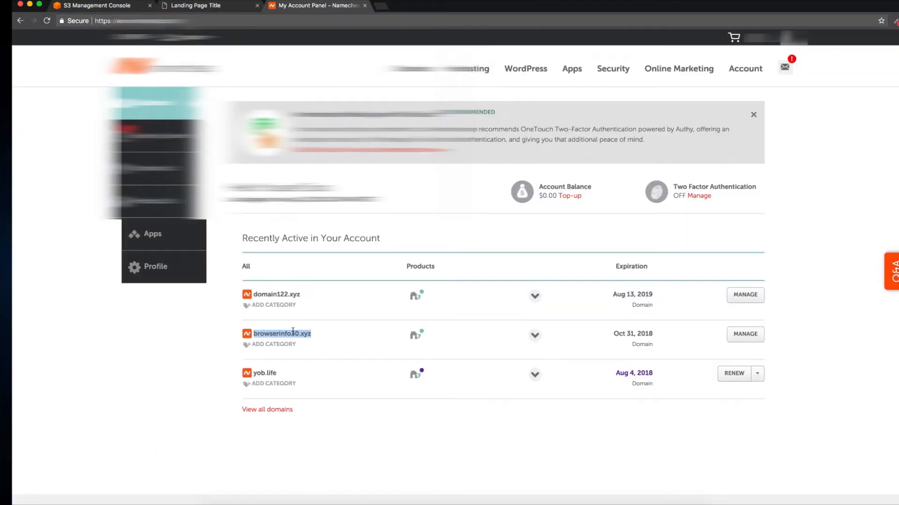
click(195, 5)
click(118, 21)
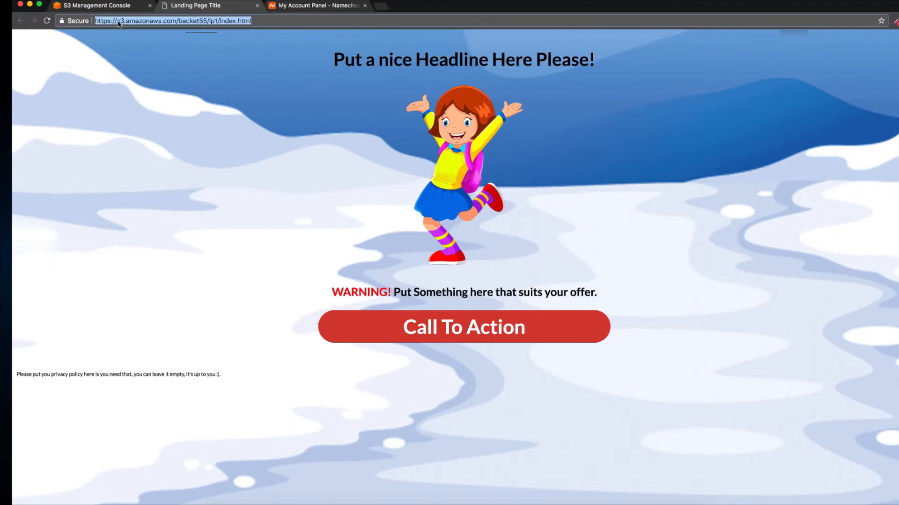
drag(117, 20, 176, 21)
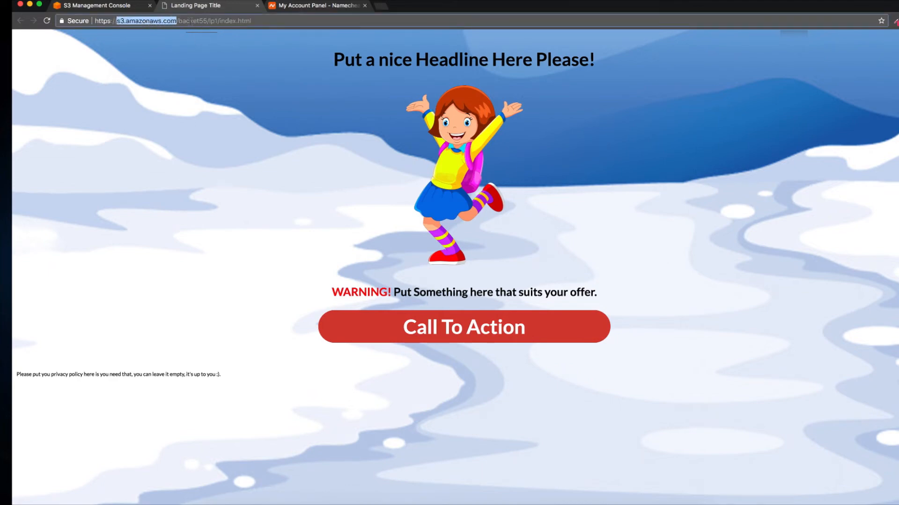
click(190, 21)
click(120, 7)
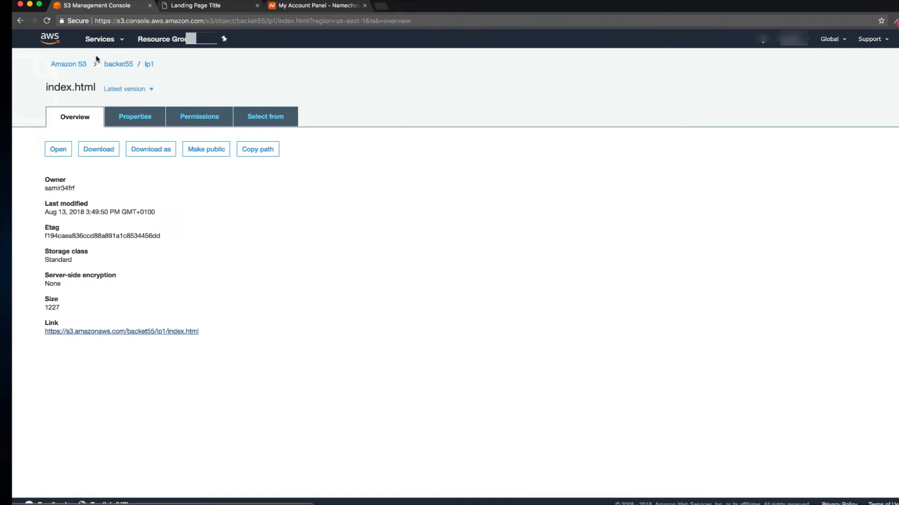
Go to the CloudFront service and start creating a distribution with the Web delivery method.
click(115, 40)
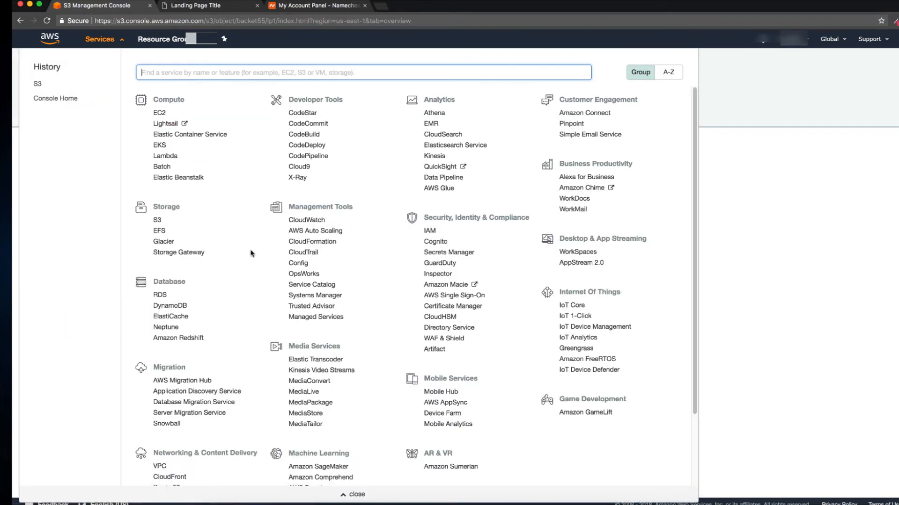
scroll(253, 256, down, 2)
scroll(255, 258, down, 1)
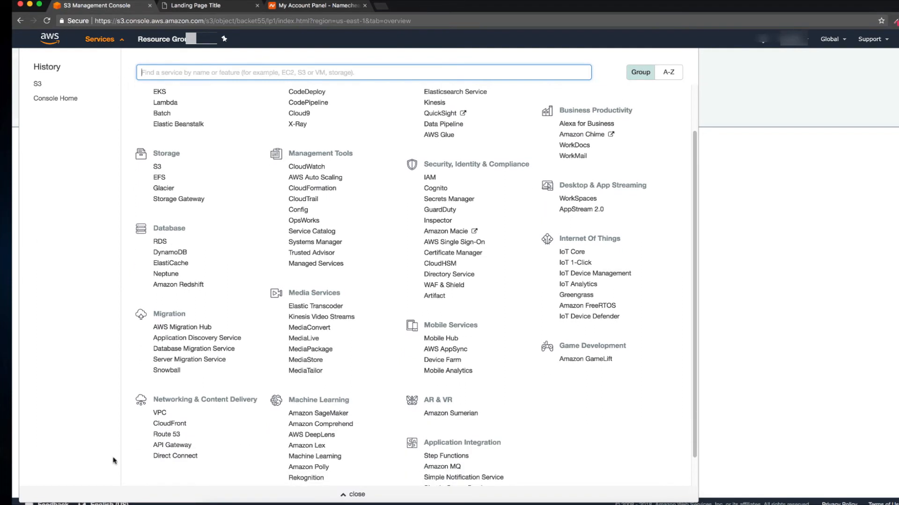
click(169, 424)
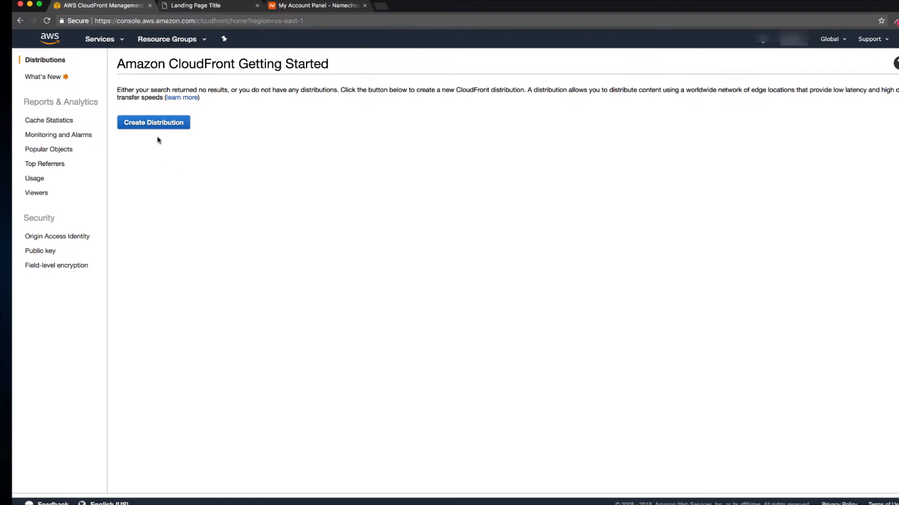
click(169, 130)
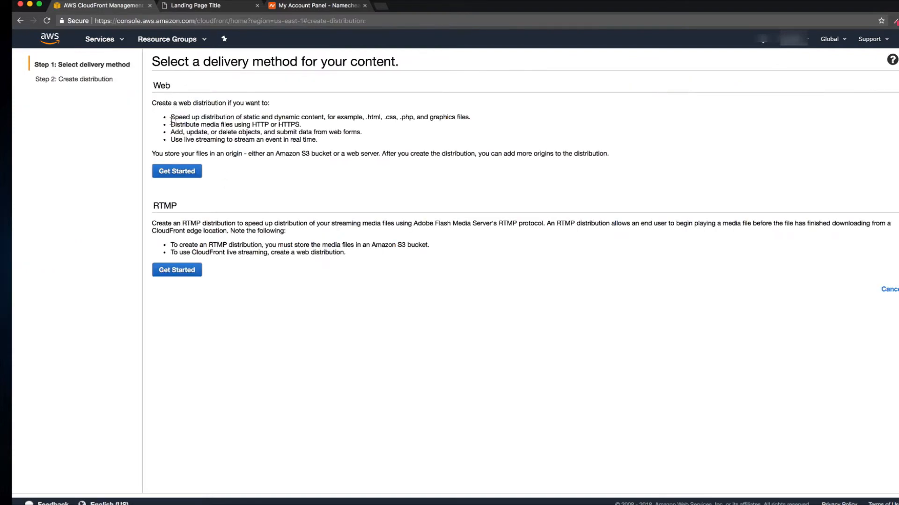
click(180, 177)
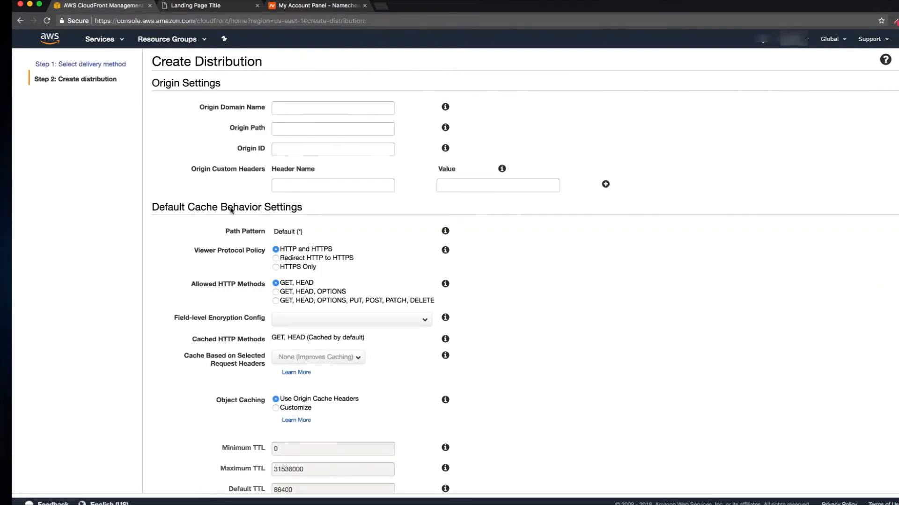
Set the origin domain name to backet55.s3.amazonaws.com and create the distribution with the remaining settings at their defaults.
click(283, 104)
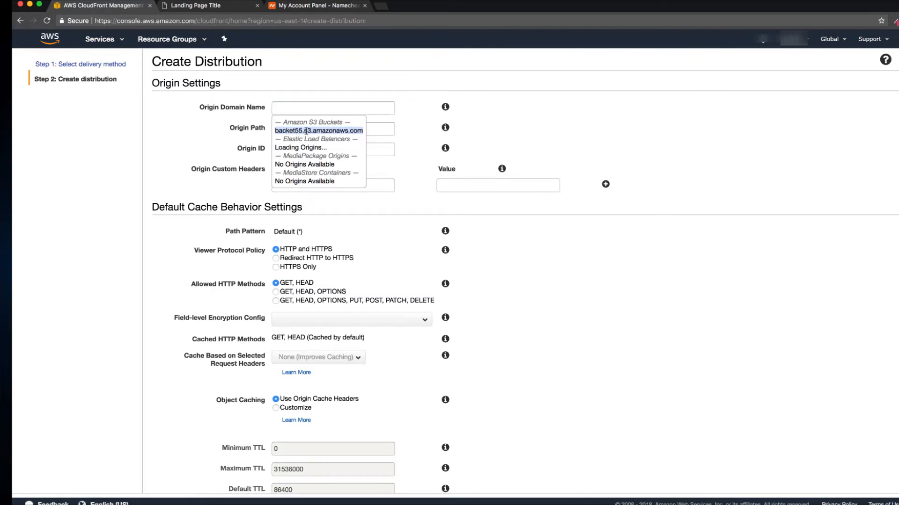
click(306, 131)
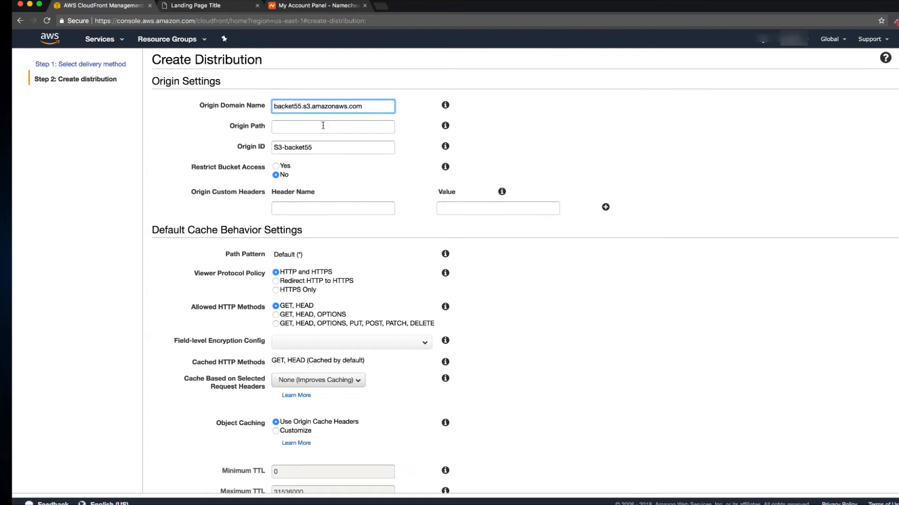
scroll(487, 285, down, 15)
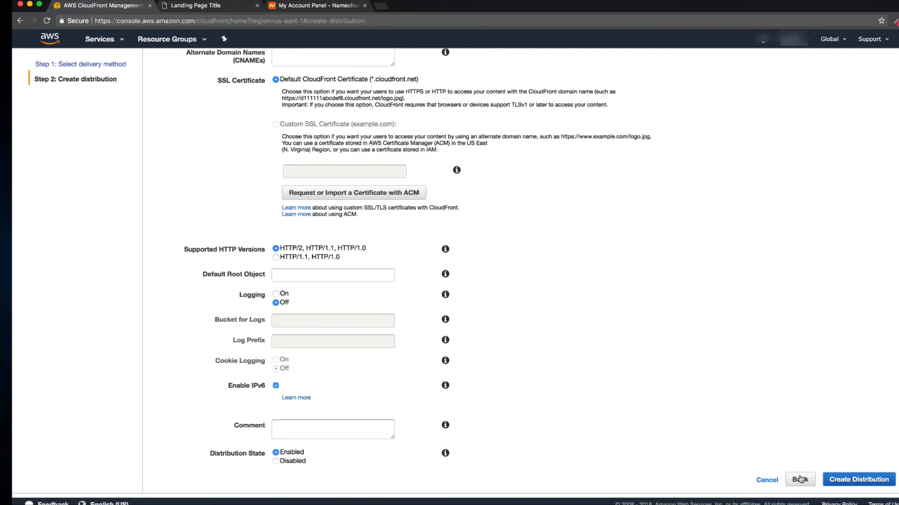
click(862, 481)
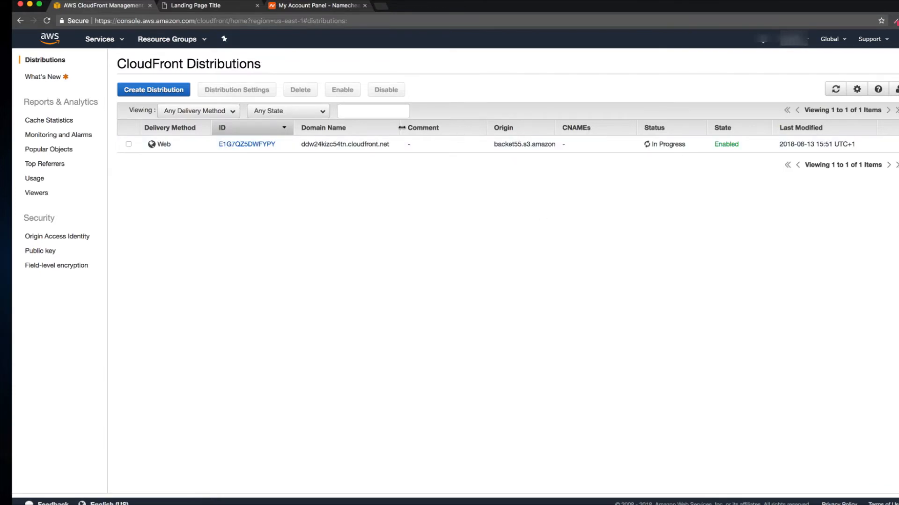
Copy the new distribution's cloudfront.net domain name and switch to the landing page tab.
click(318, 145)
drag(318, 145, 385, 145)
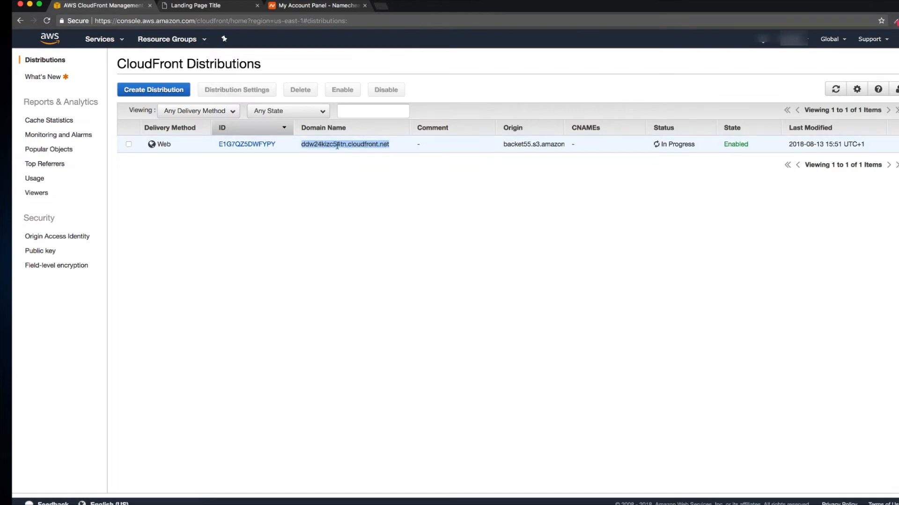
double_click(328, 146)
drag(328, 145, 381, 145)
right_click(381, 145)
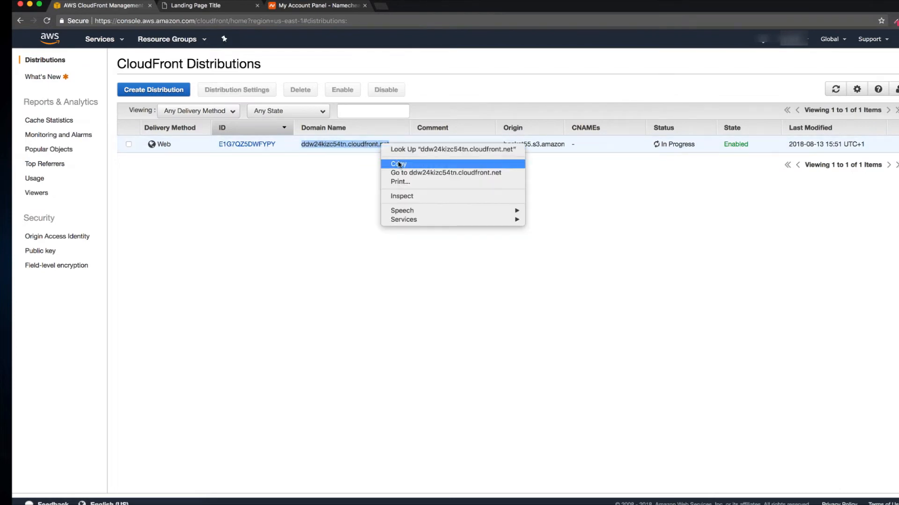
click(398, 164)
click(206, 7)
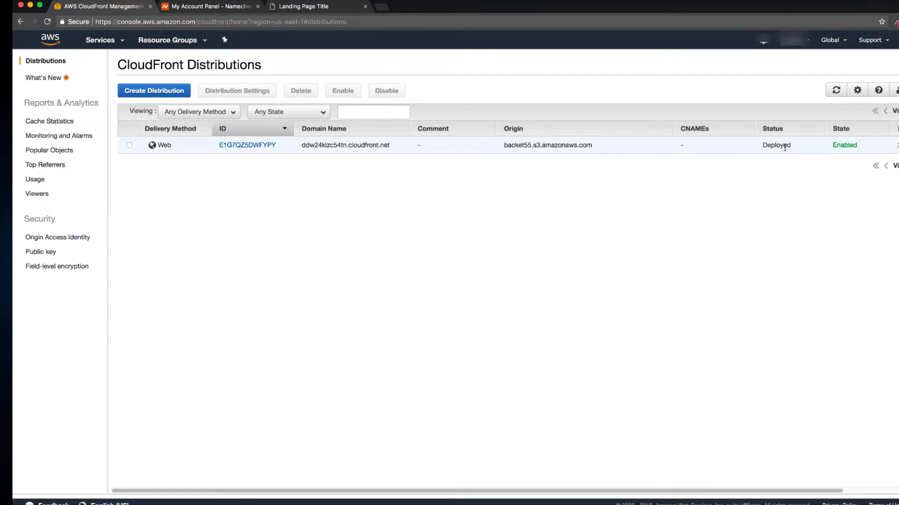
Check the distribution's deployment status and find the domain click122.xyz in the Namecheap account.
drag(784, 146, 791, 146)
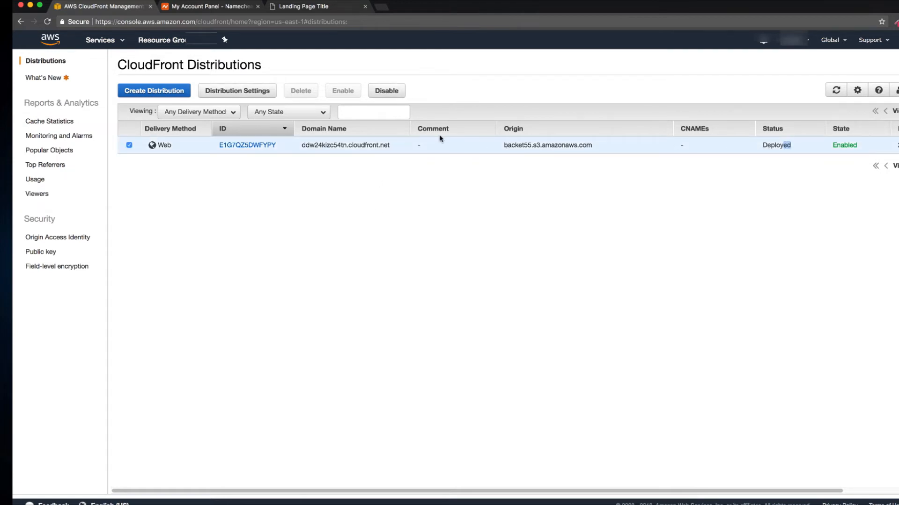
click(189, 8)
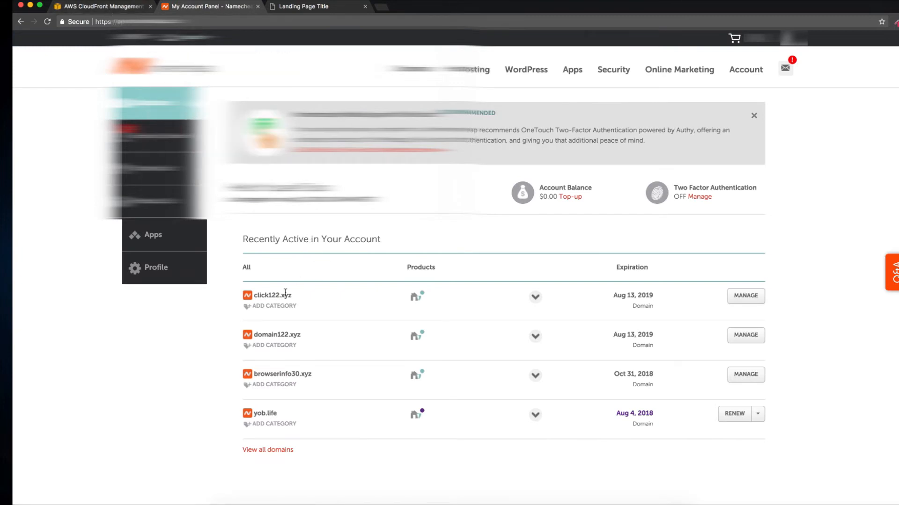
drag(292, 295, 257, 296)
drag(292, 296, 254, 296)
Return to CloudFront and open the settings of the distribution whose origin is backet55.
click(96, 6)
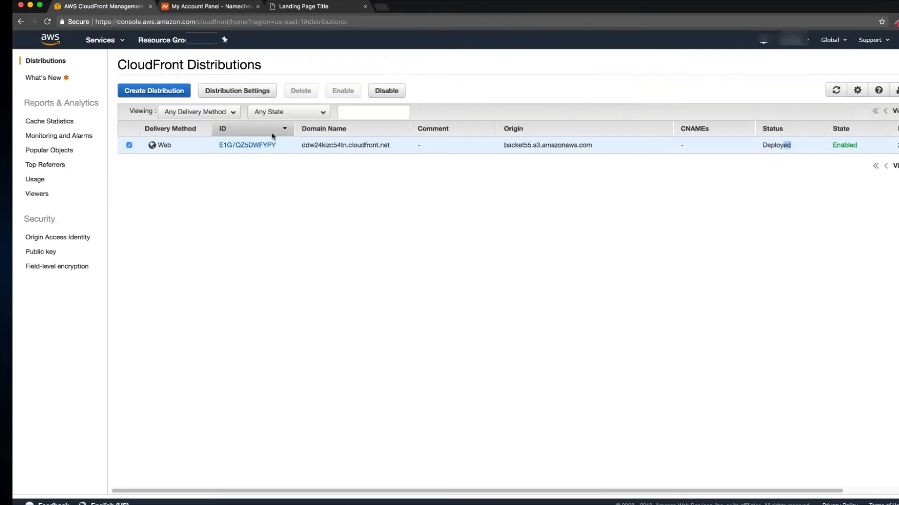
click(413, 148)
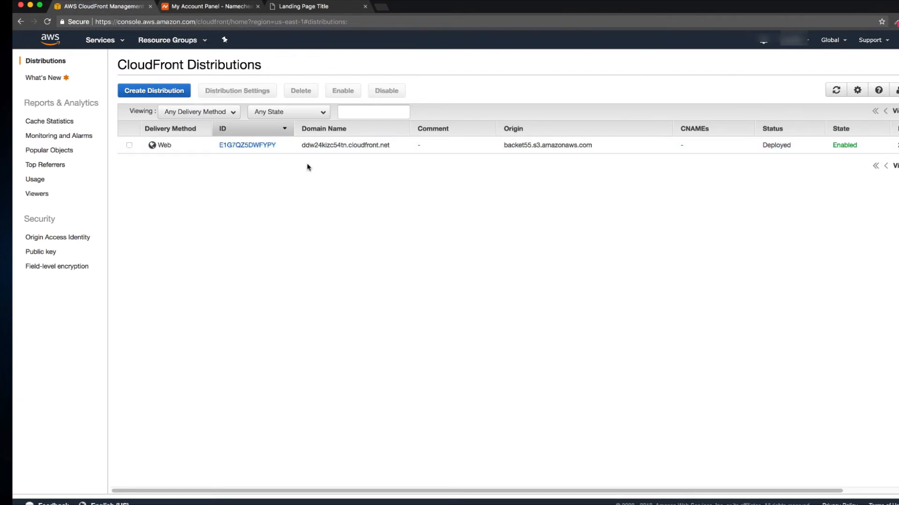
click(381, 144)
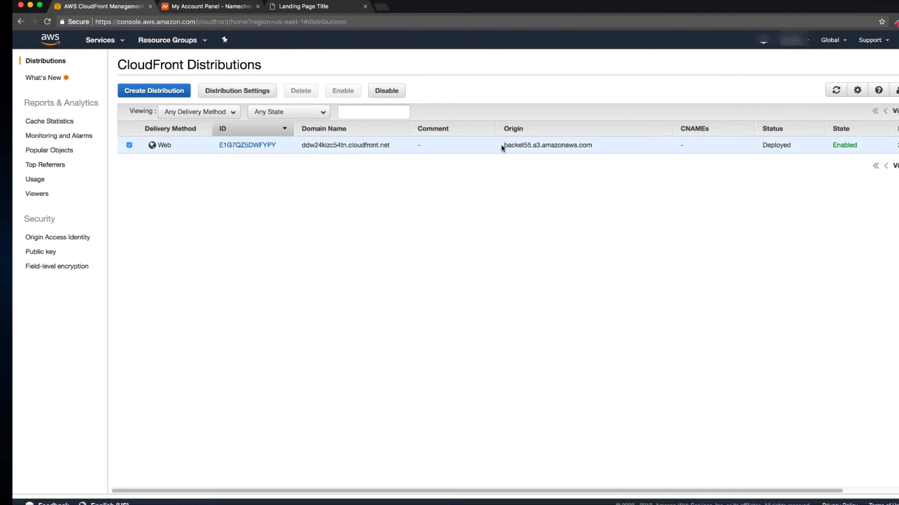
click(233, 92)
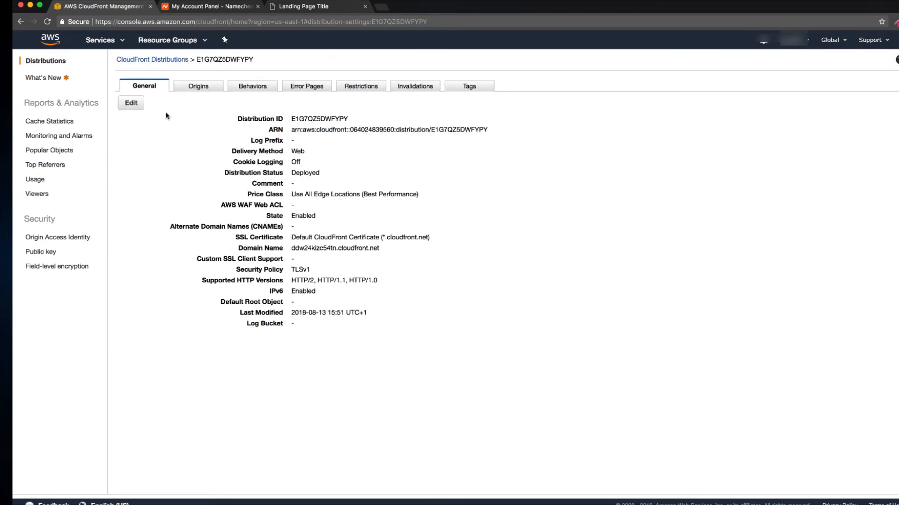
click(131, 103)
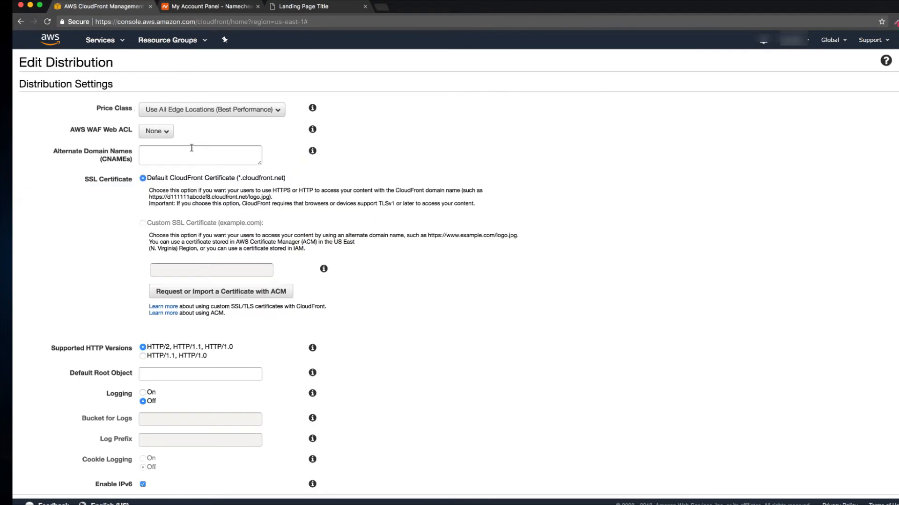
click(183, 155)
key(super+v)
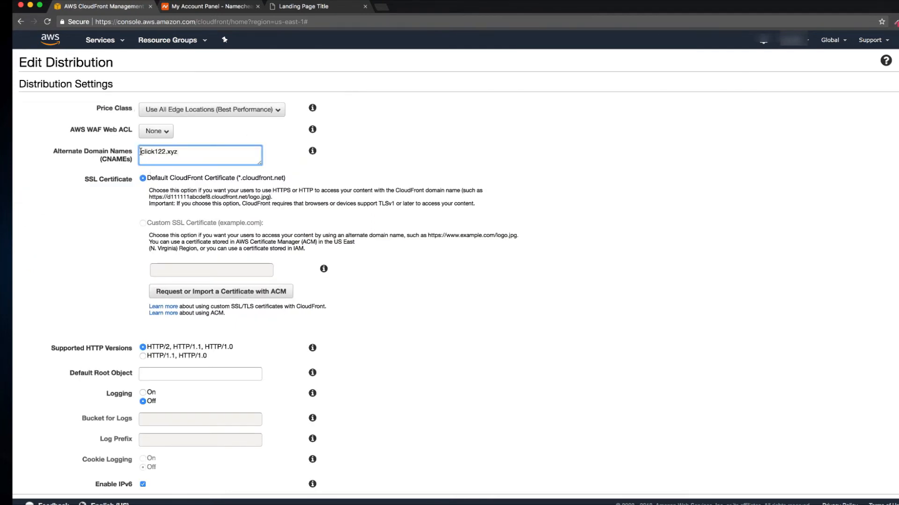
text(www.)
scroll(603, 483, down, 3)
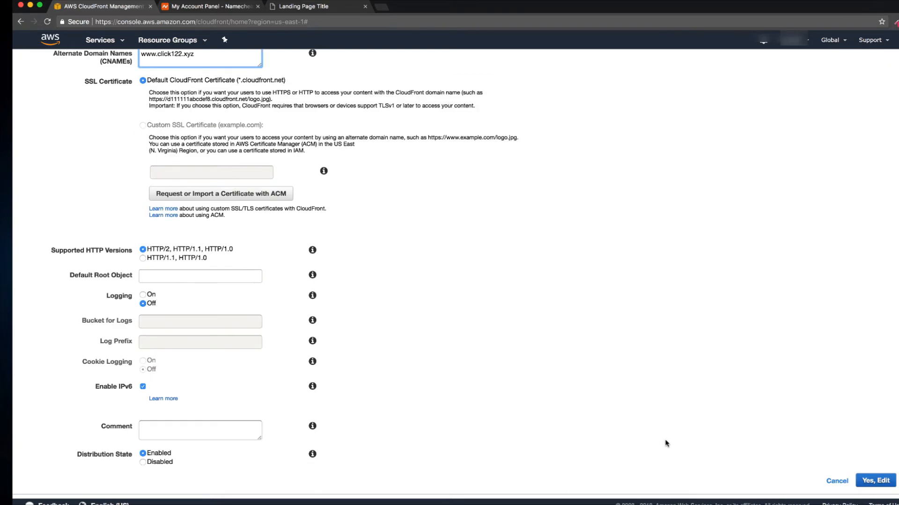
click(875, 485)
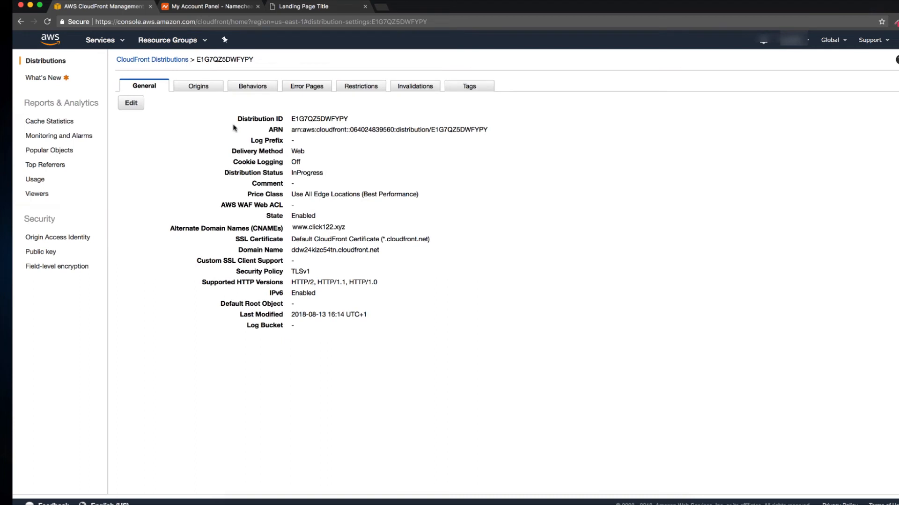
Return to the CloudFront distributions list and check the distribution's CNAME and origin.
click(173, 60)
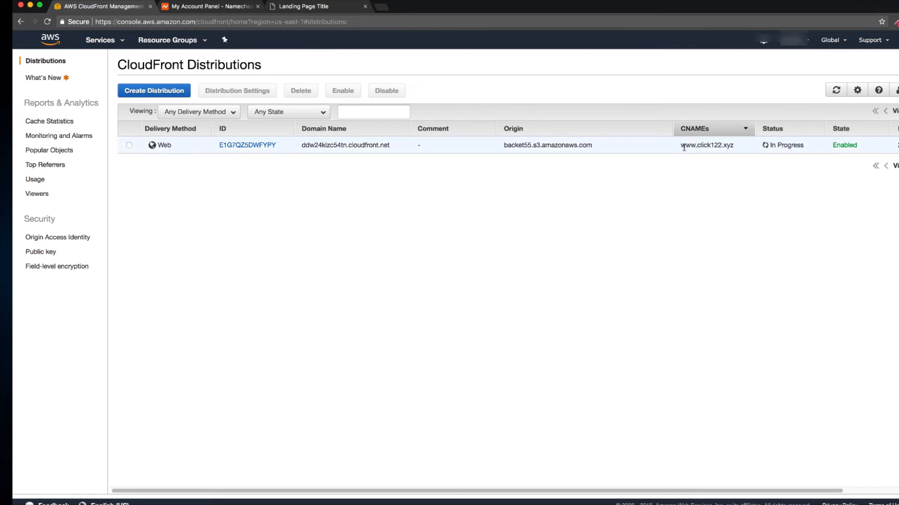
drag(683, 146, 730, 146)
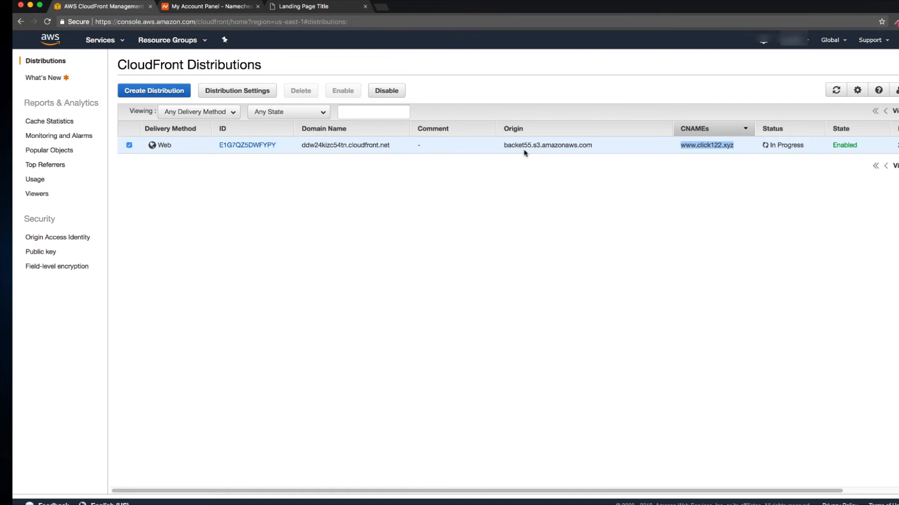
drag(584, 146, 521, 144)
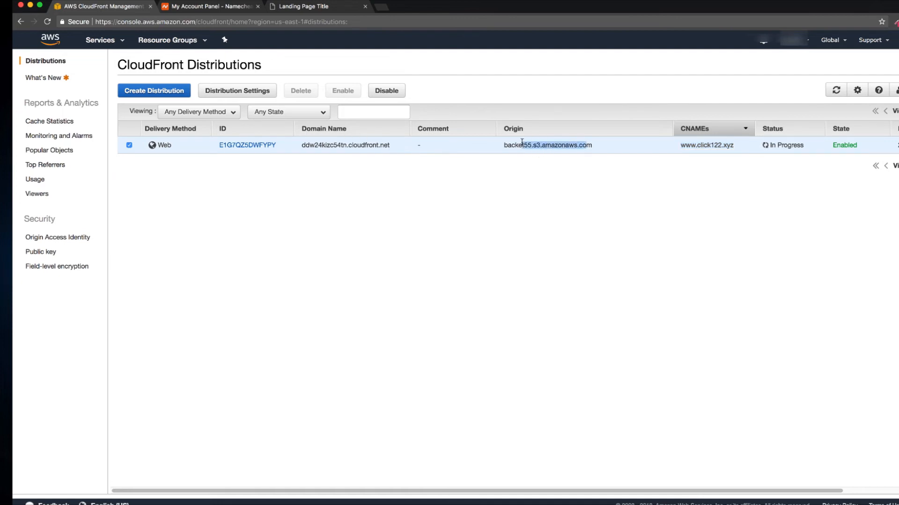
Copy the cloudfront.net domain name of the distribution whose origin is backet55.
double_click(308, 145)
drag(352, 145, 391, 145)
right_click(328, 145)
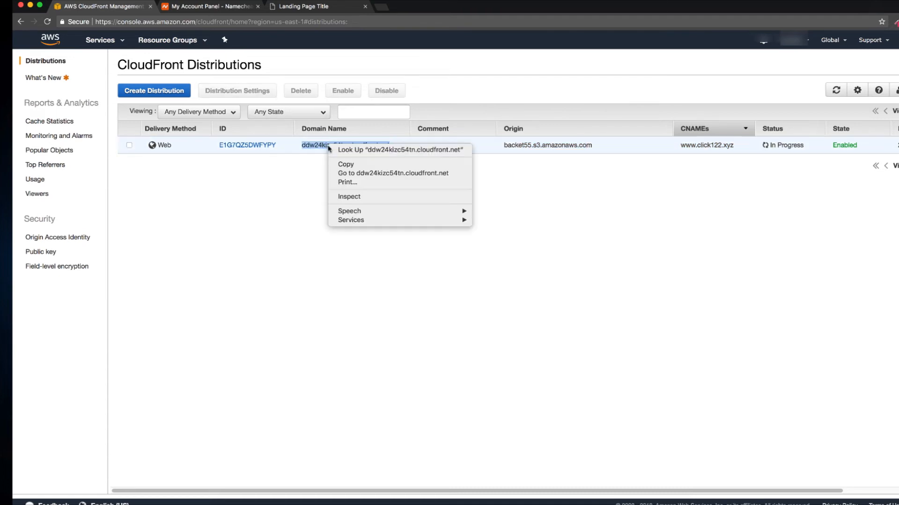
click(341, 165)
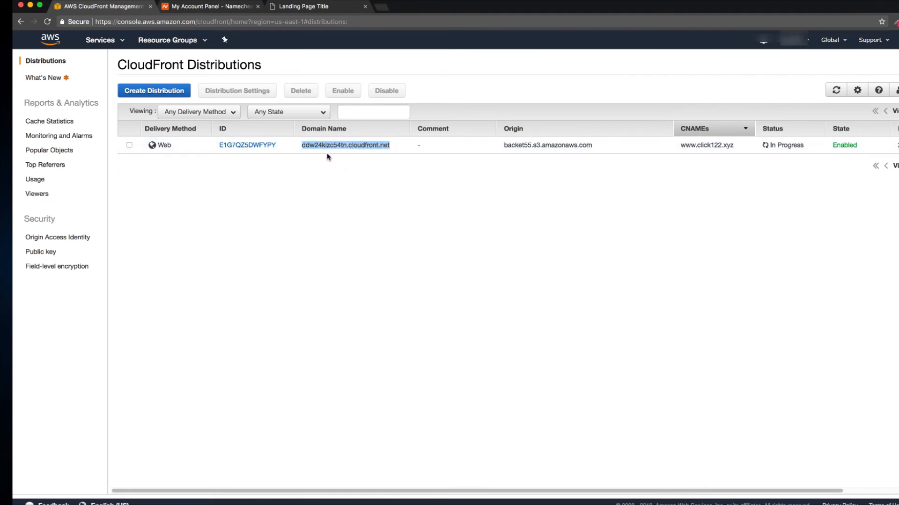
right_click(326, 146)
click(343, 165)
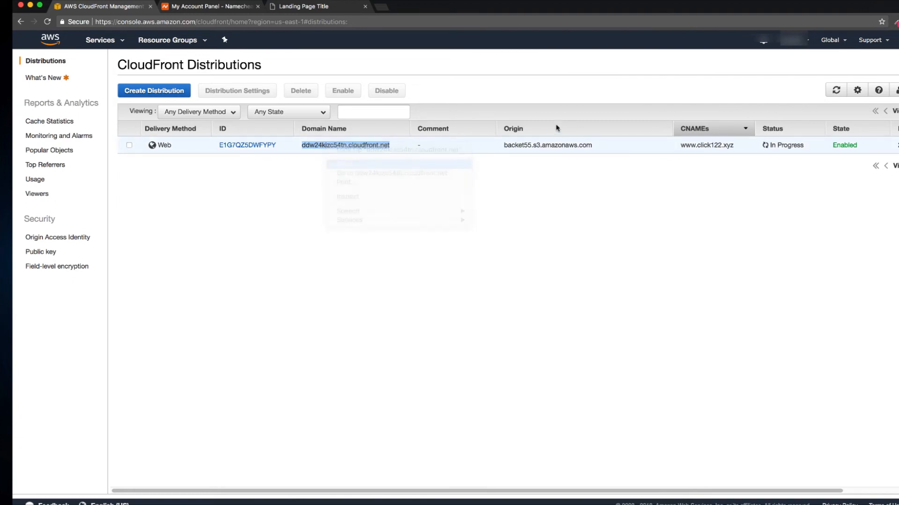
drag(524, 146, 555, 146)
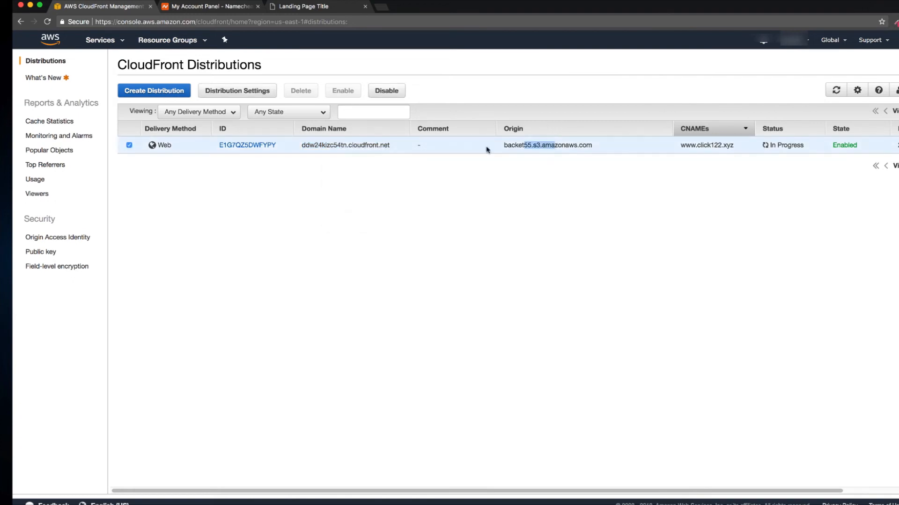
double_click(318, 145)
drag(318, 146, 389, 146)
right_click(377, 143)
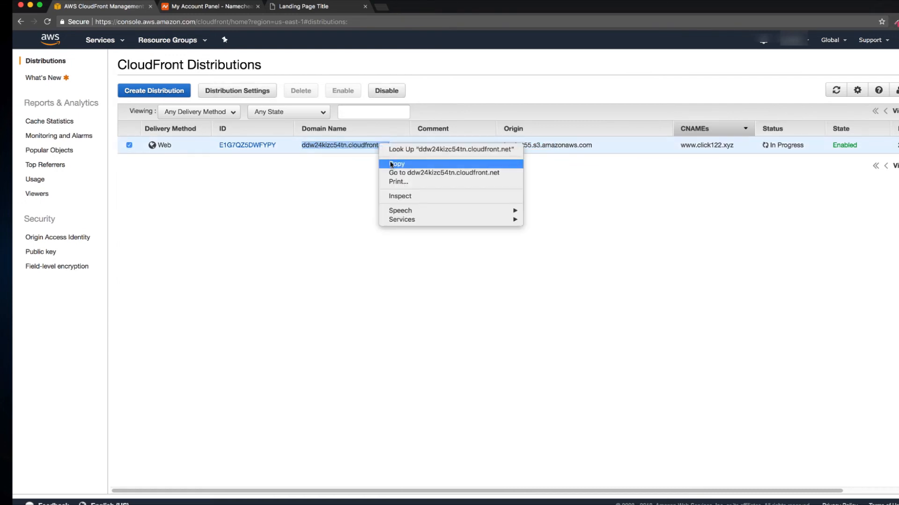
click(389, 162)
Switch to Namecheap, open the advanced DNS settings of click122.xyz and delete its URL Redirect Record.
click(209, 6)
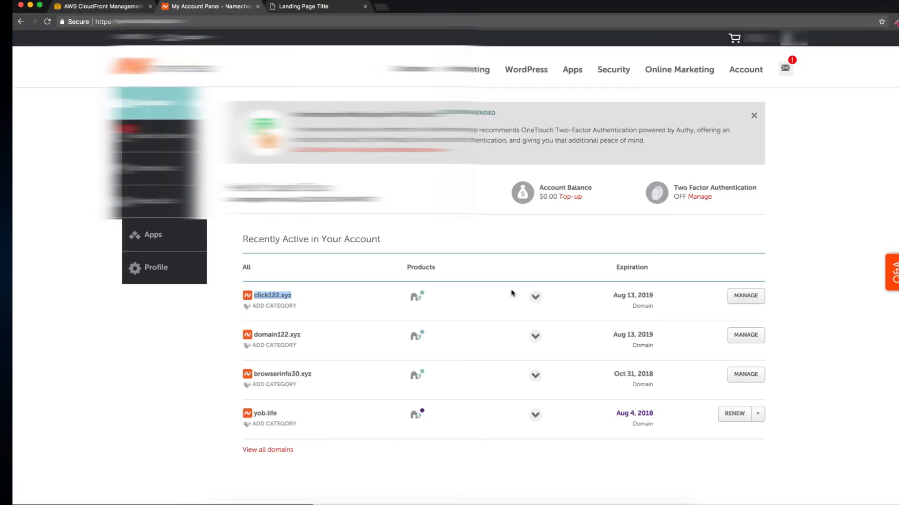
click(400, 304)
click(743, 301)
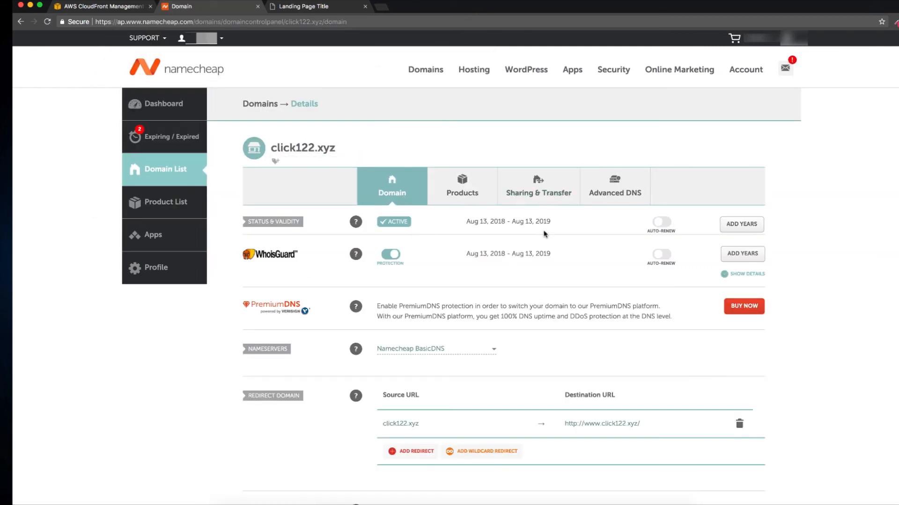
click(623, 183)
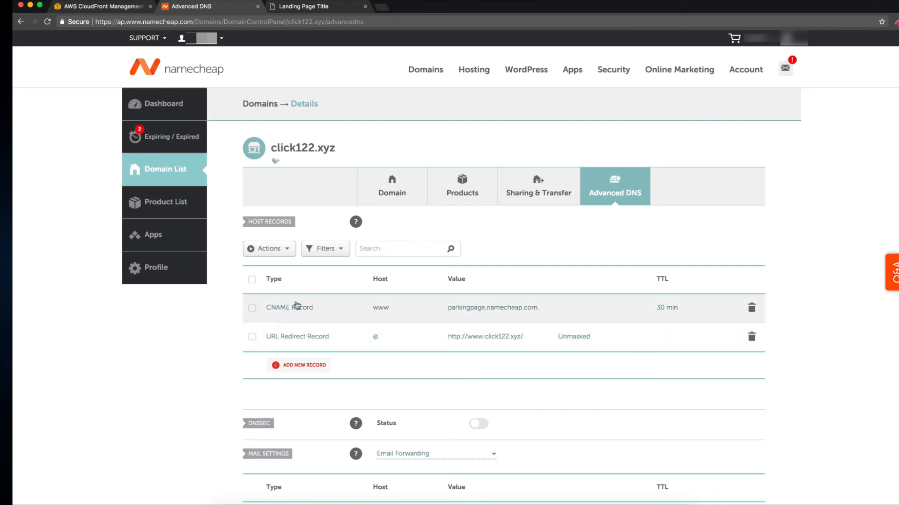
click(749, 338)
click(708, 398)
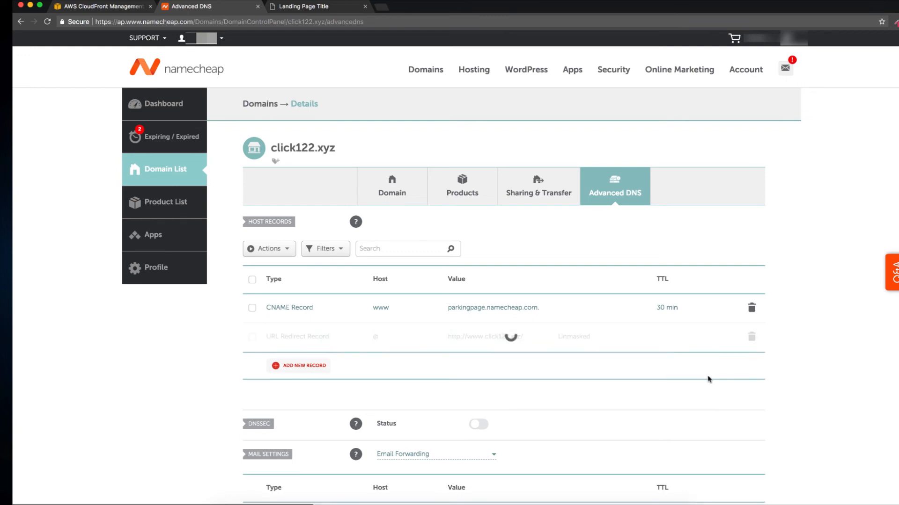
Edit the CNAME Record for host www and replace its value with the copied ddw24kizc54tn.cloudfront.net.
click(303, 312)
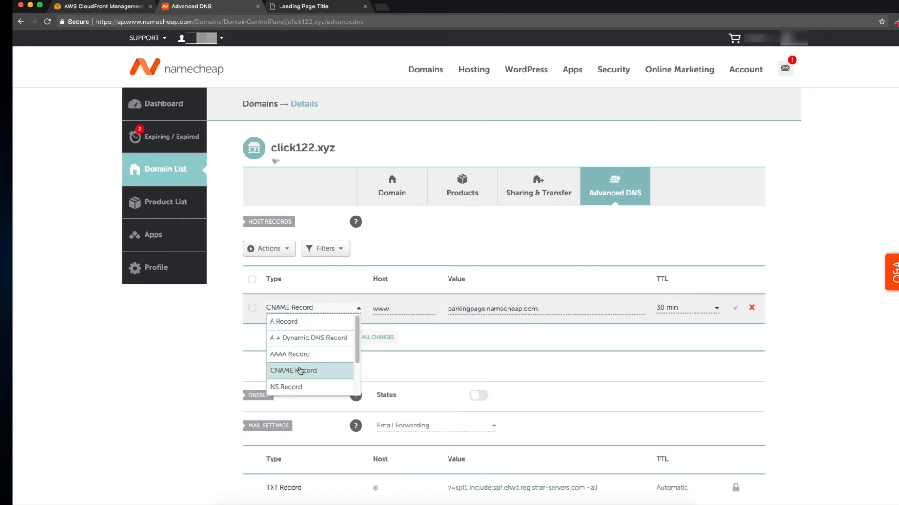
click(301, 369)
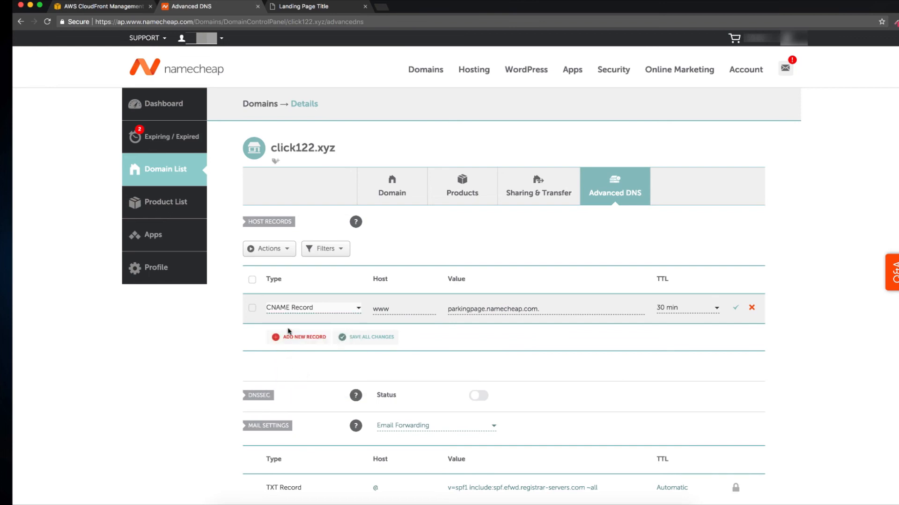
double_click(383, 309)
double_click(468, 310)
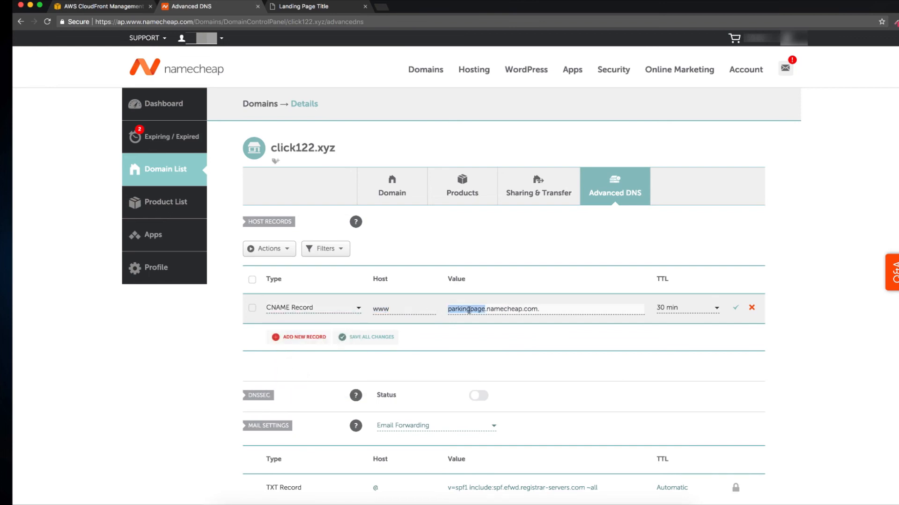
drag(547, 310, 452, 306)
drag(562, 312, 440, 313)
right_click(467, 311)
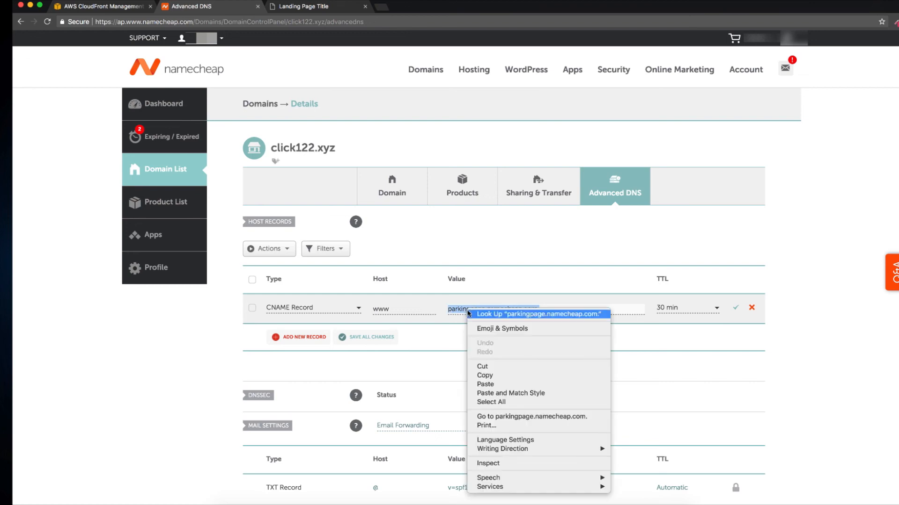
click(486, 385)
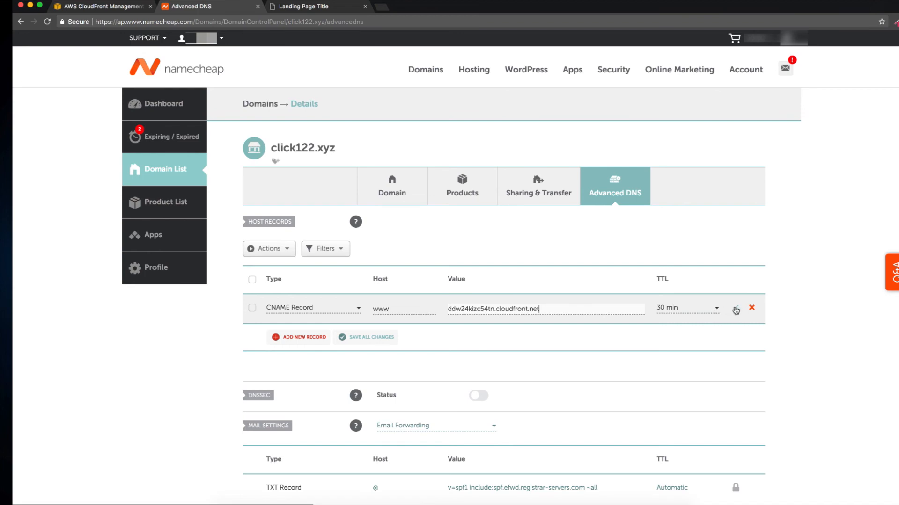
Set the www CNAME record's TTL to 5 min and save the record.
click(717, 310)
click(684, 387)
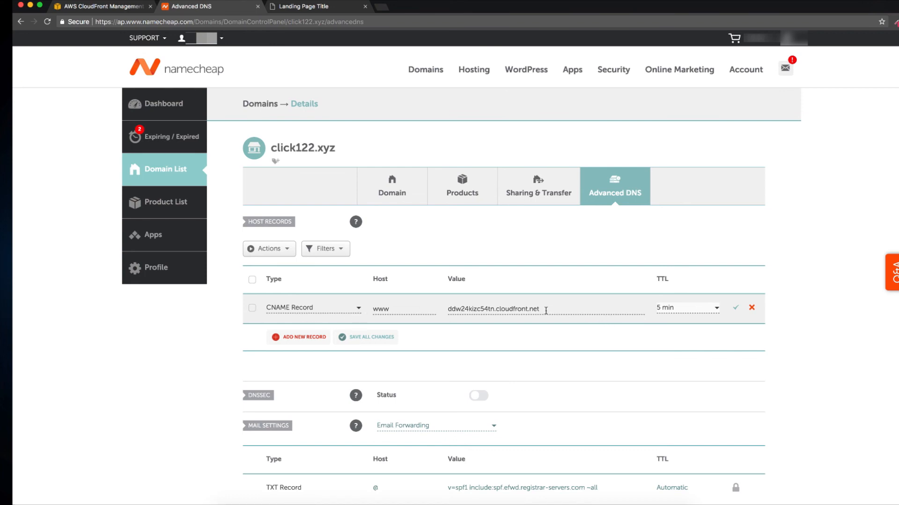
drag(546, 310, 436, 306)
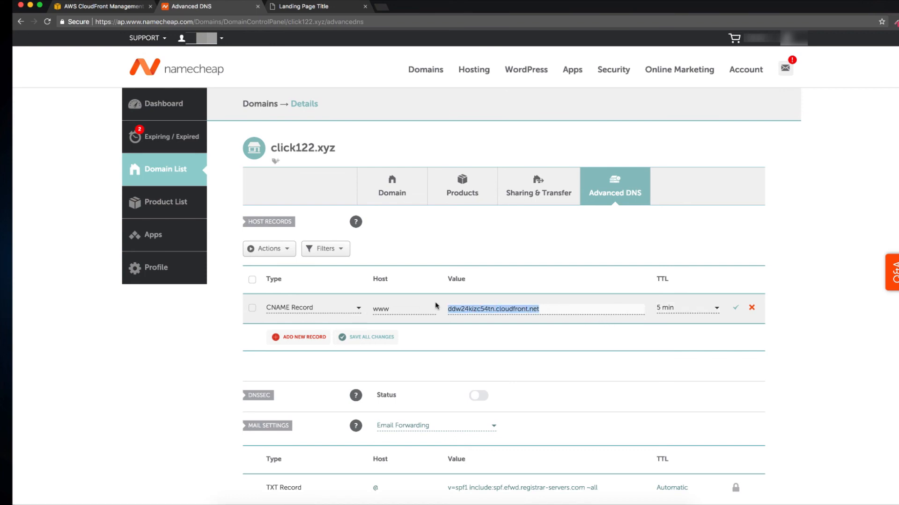
click(735, 307)
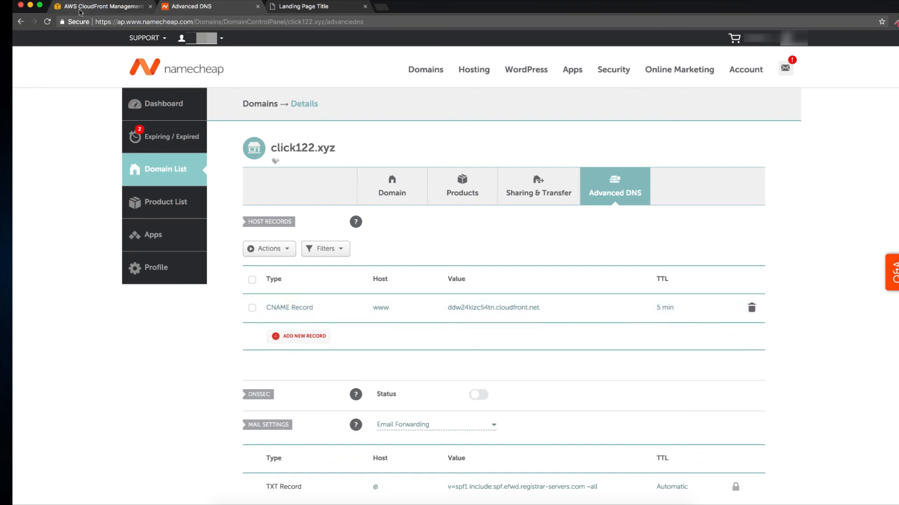
Switch back to CloudFront and check the distribution's deployment status, origin and CNAME.
click(103, 7)
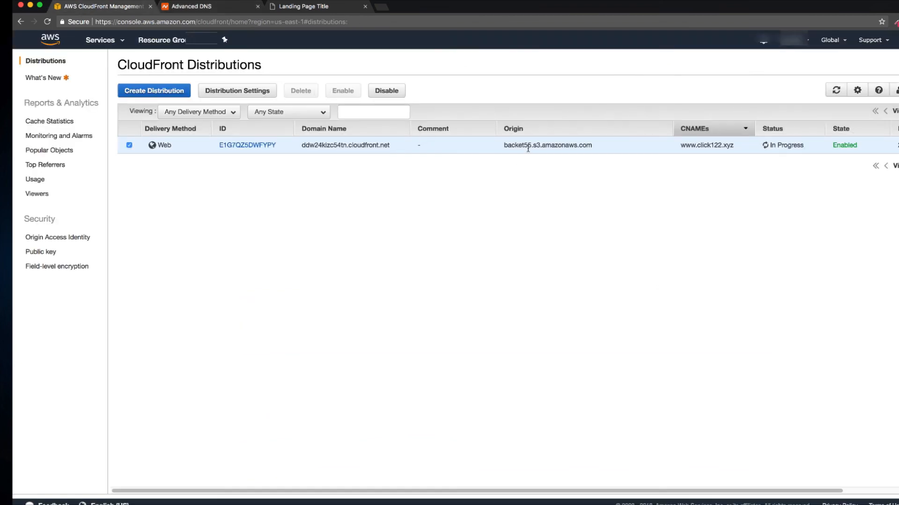
drag(801, 145, 763, 147)
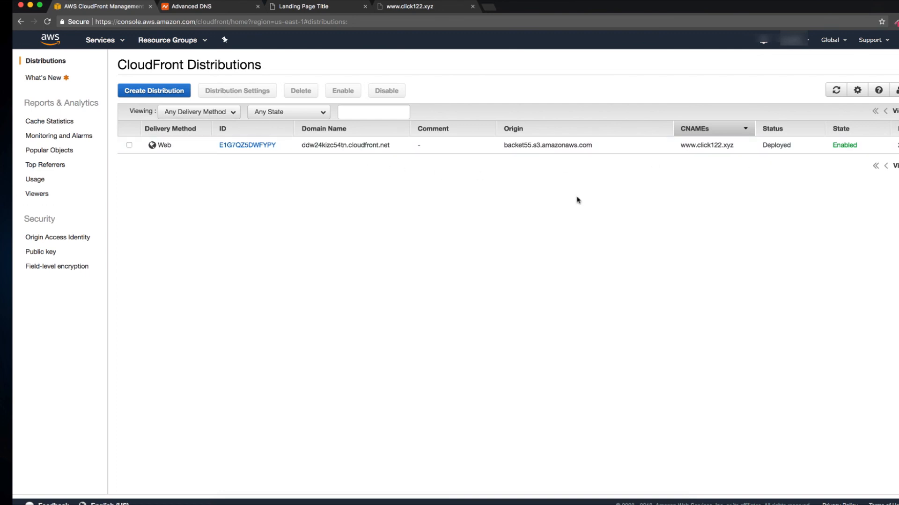
drag(784, 146, 610, 144)
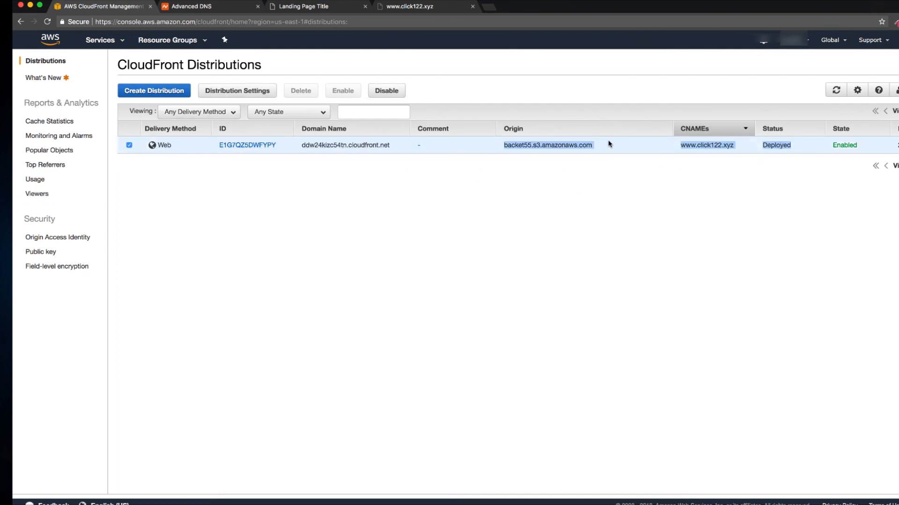
double_click(701, 145)
drag(734, 145, 679, 146)
click(292, 10)
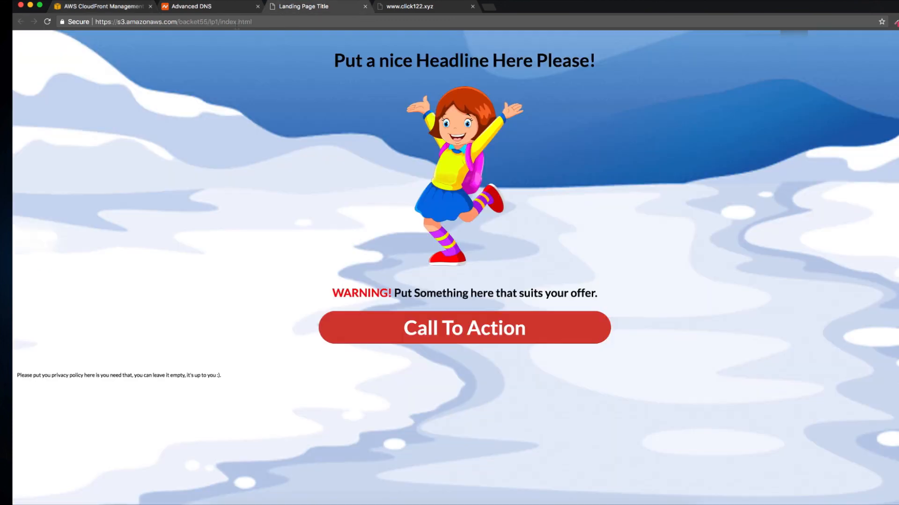
click(384, 10)
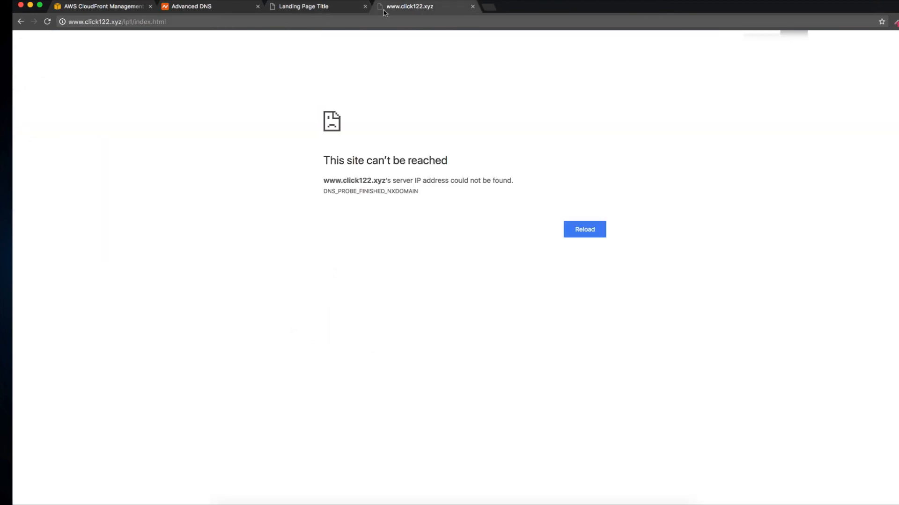
click(136, 22)
click(110, 22)
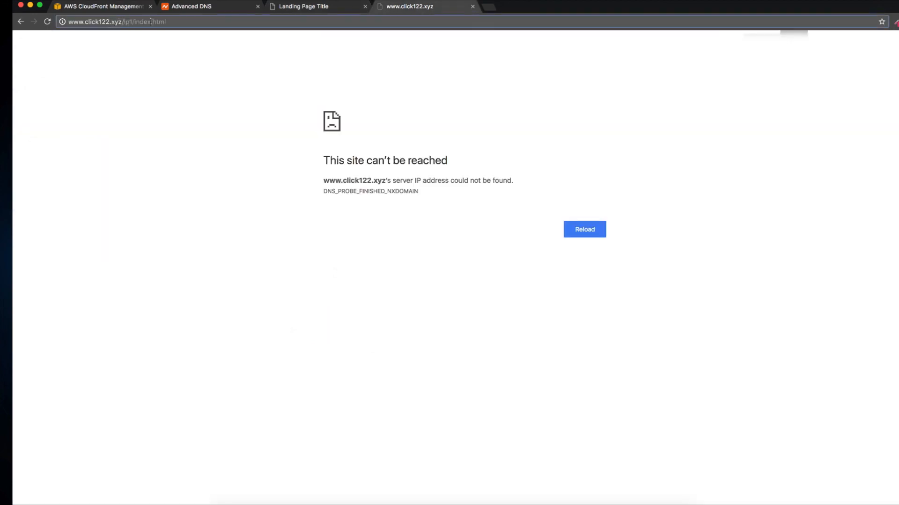
click(584, 230)
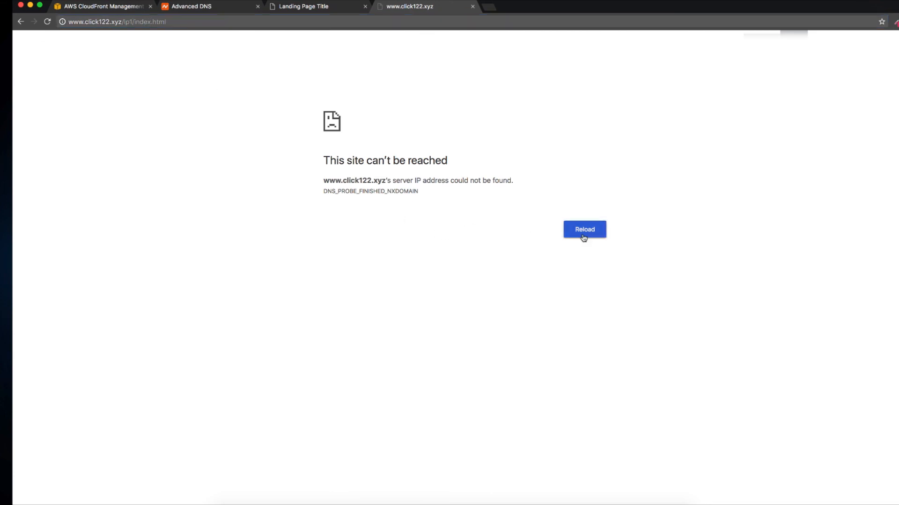
drag(124, 21, 262, 38)
click(249, 23)
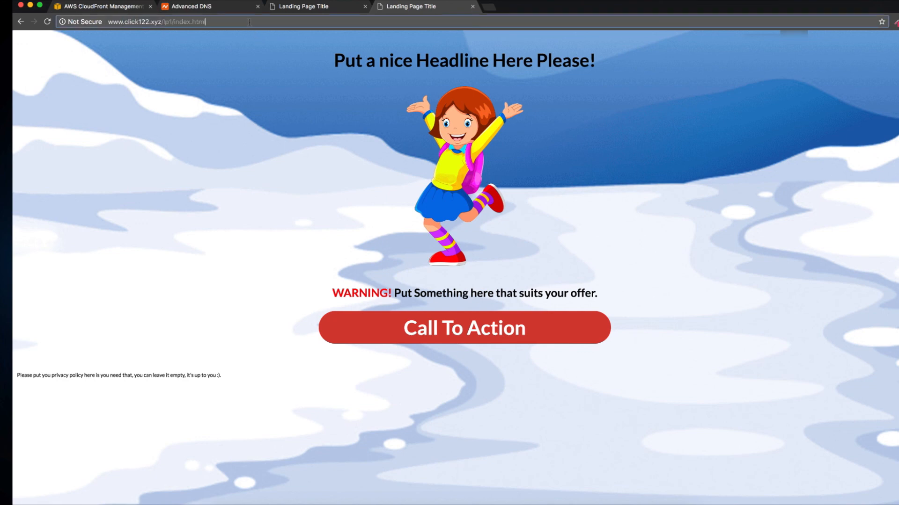
triple_click(206, 26)
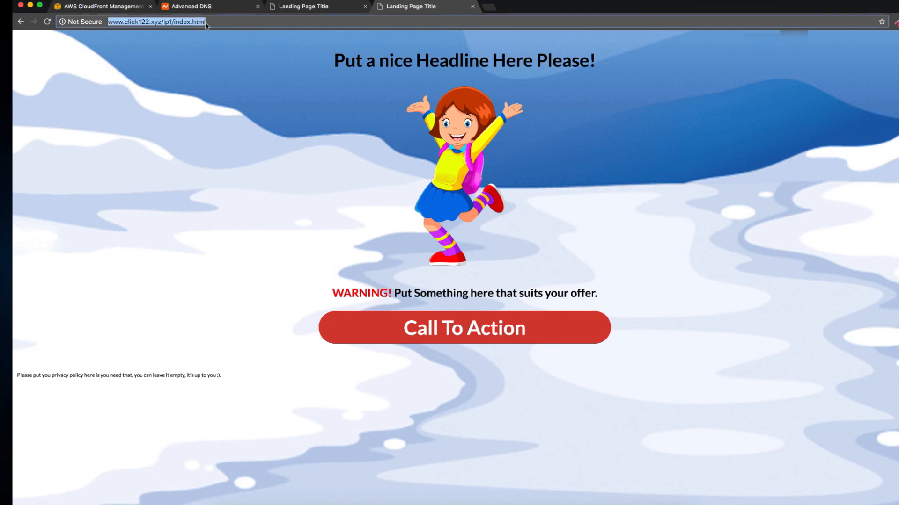